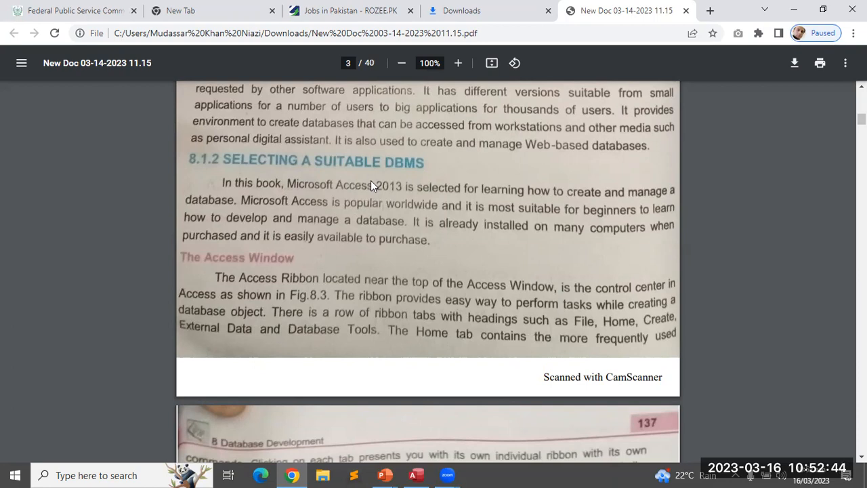
Scroll the textbook PDF down to page 4's Fig.8.3 Microsoft Access Window diagram
scroll(370, 185, down, 3)
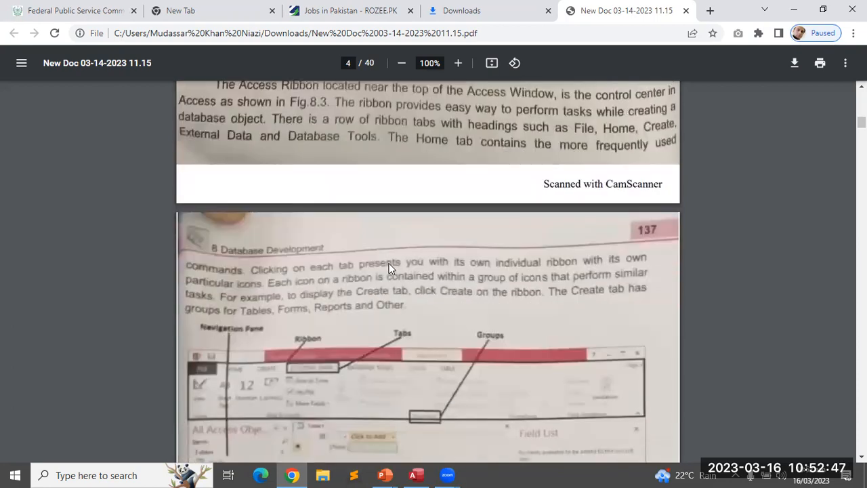
scroll(392, 264, down, 3)
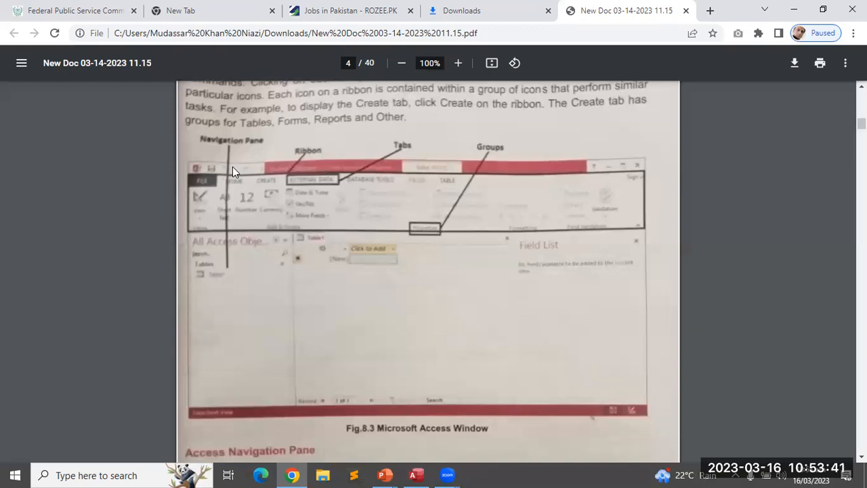
scroll(308, 268, down, 5)
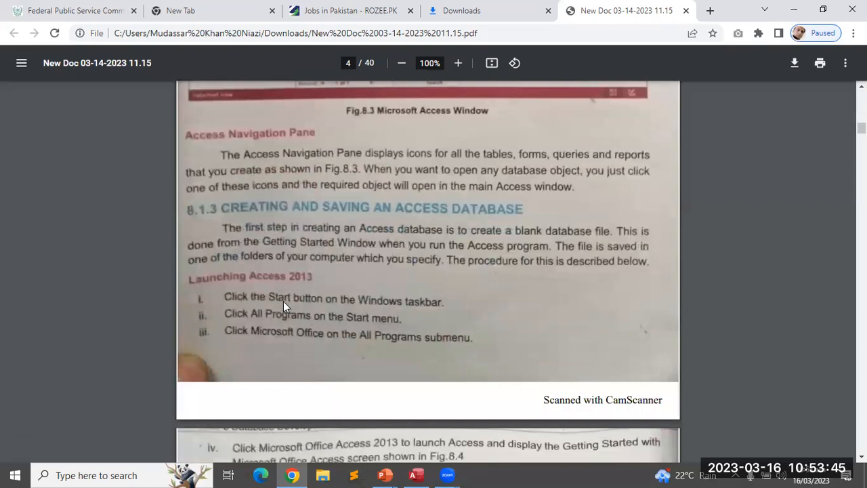
Scroll down to section 8.1.3 and the first Launching Access 2013 steps
scroll(280, 299, down, 1)
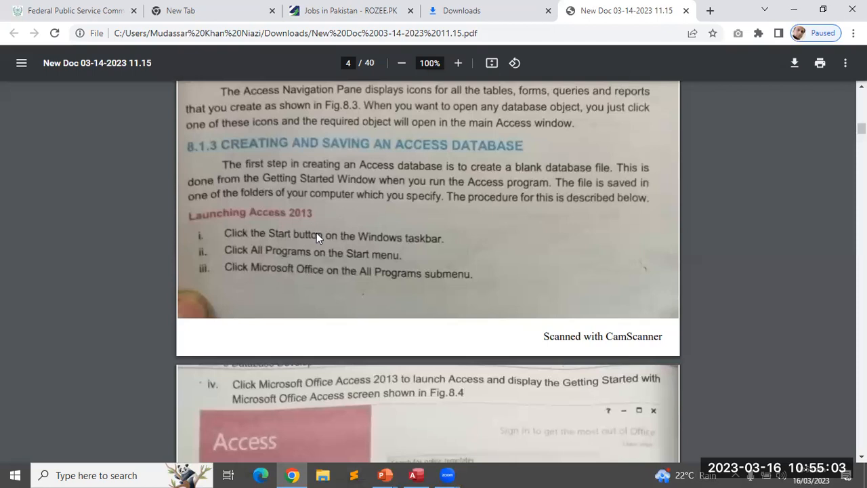
Search Windows Start for 'access', then dismiss the results without opening anything
click(8, 473)
text(ac)
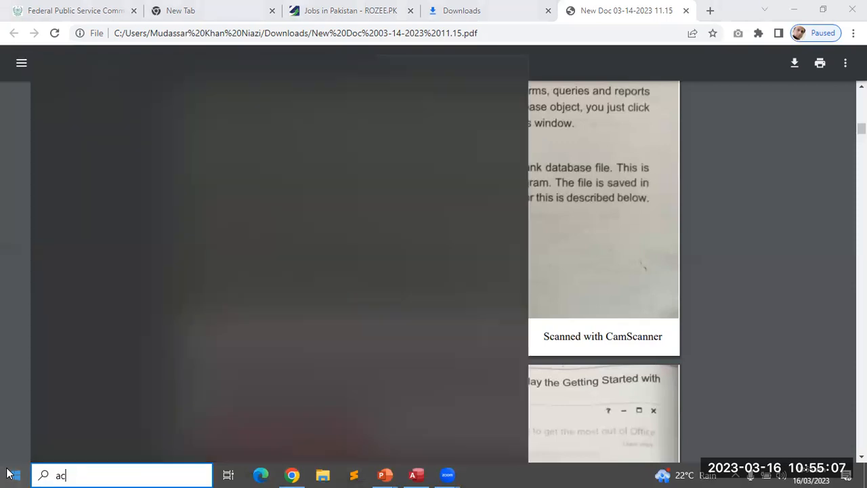
text(cess)
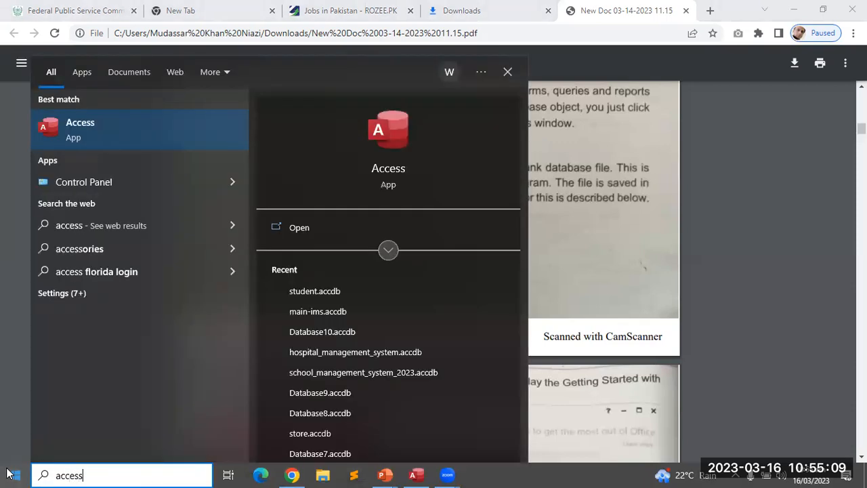
click(633, 305)
Scroll the PDF to page 6's database filename steps and section 8.1.4 Database Objects
scroll(508, 335, down, 4)
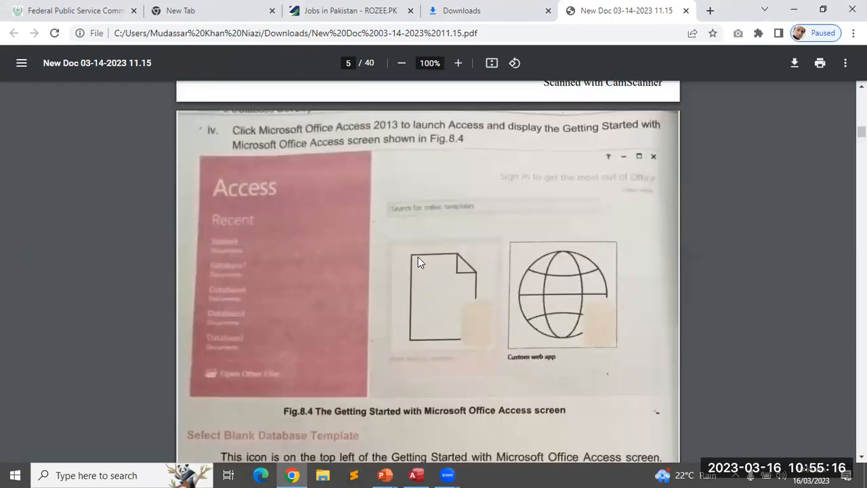
scroll(425, 265, down, 5)
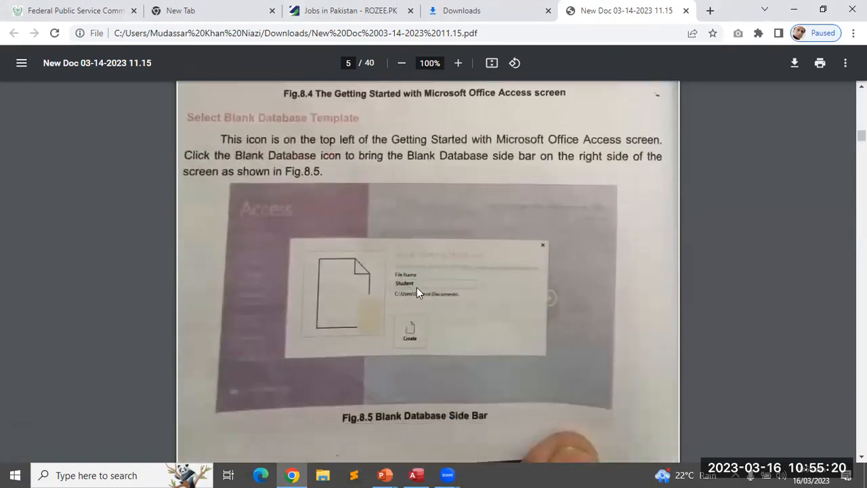
scroll(400, 287, down, 5)
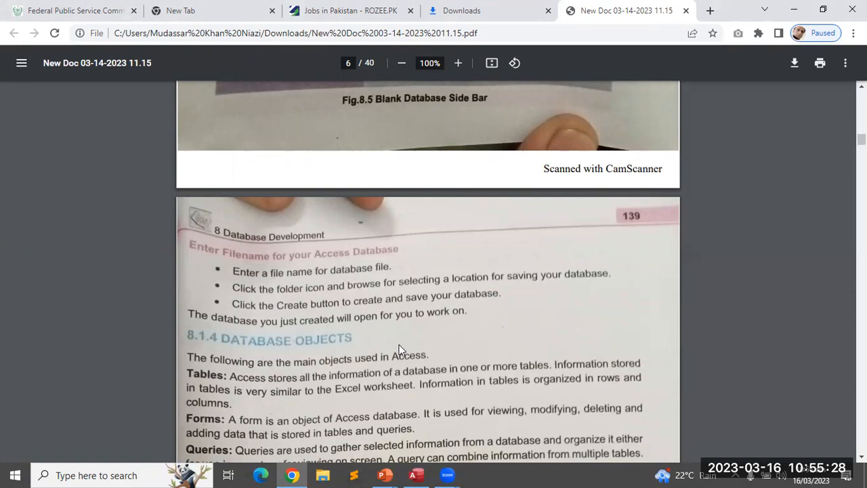
Bring student.accdb forward in Access, view File > Open, then return to the database
click(416, 475)
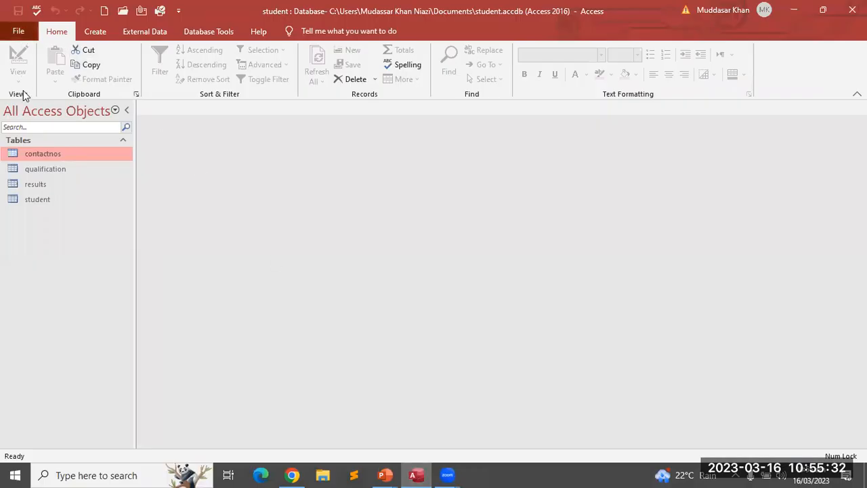
key(alt+f)
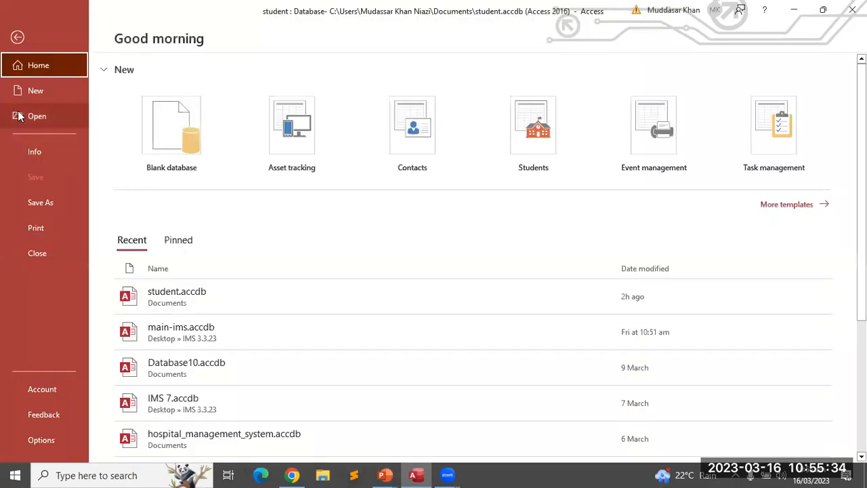
key(Return)
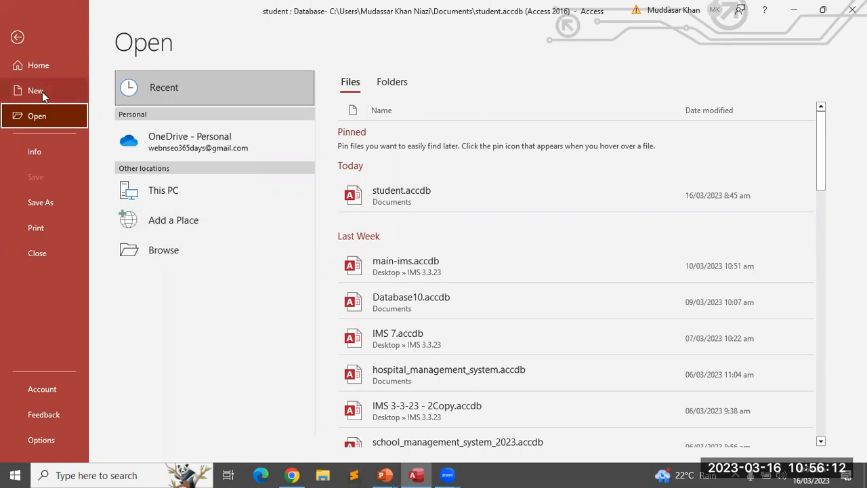
click(17, 39)
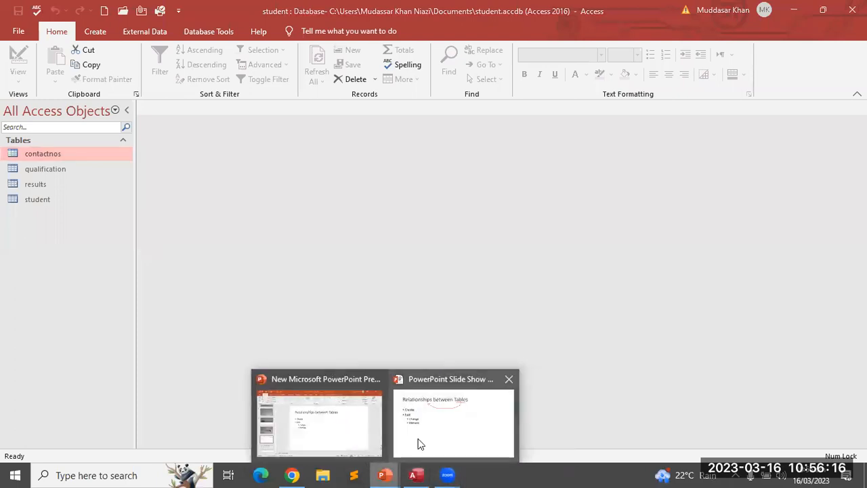
click(292, 475)
scroll(326, 307, down, 3)
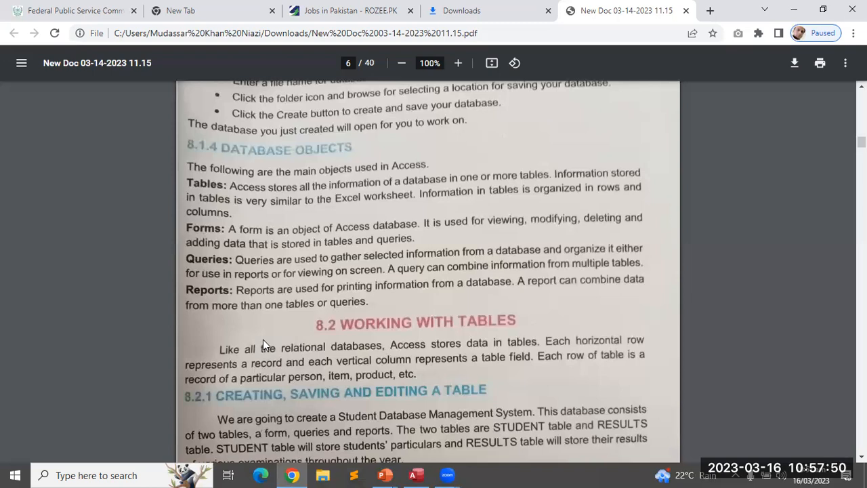
scroll(326, 323, down, 2)
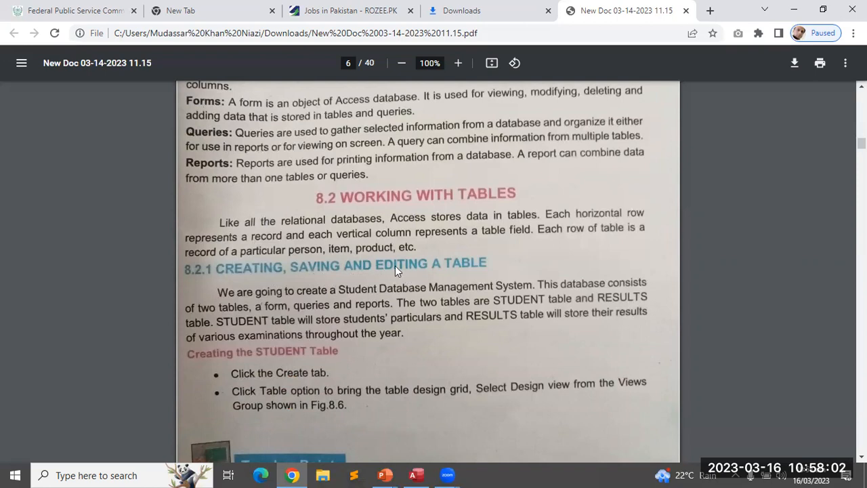
scroll(372, 298, down, 1)
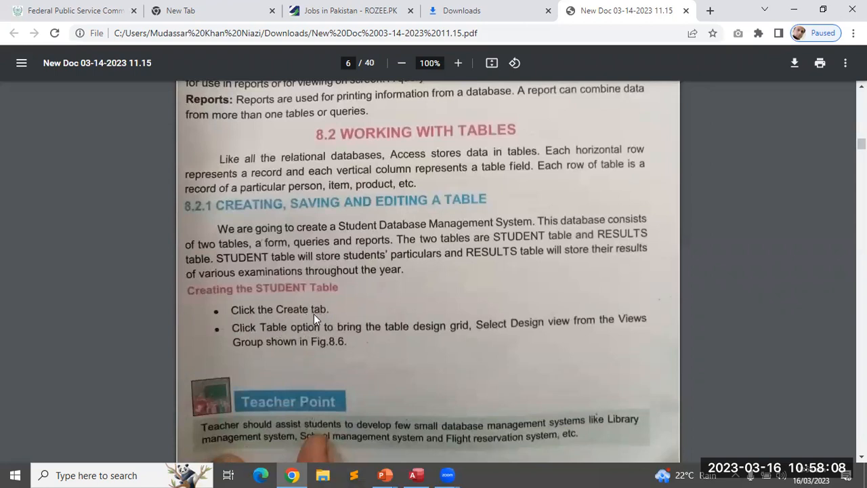
click(386, 474)
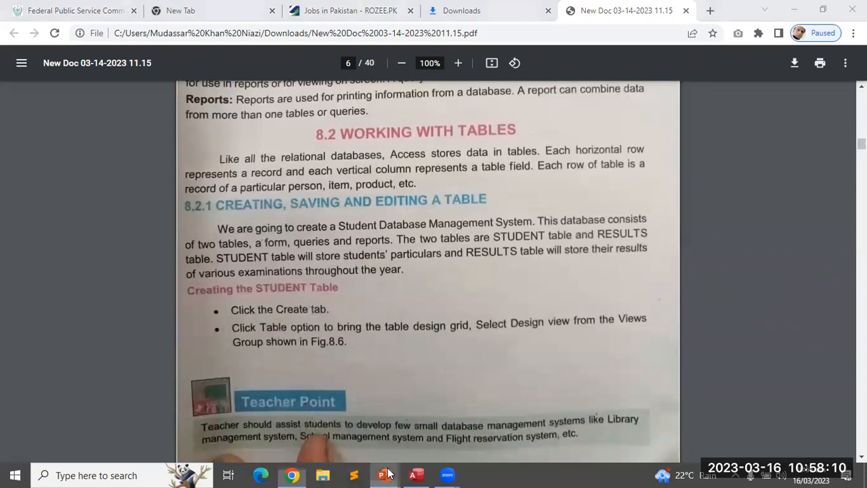
click(318, 420)
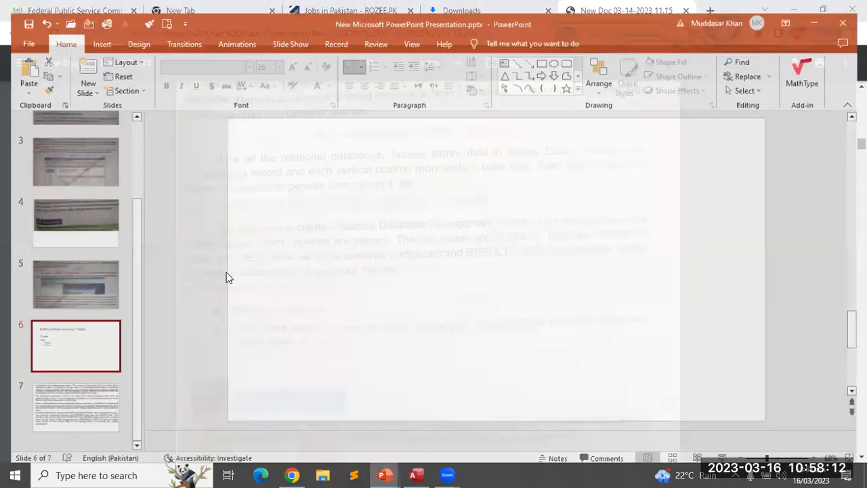
click(416, 474)
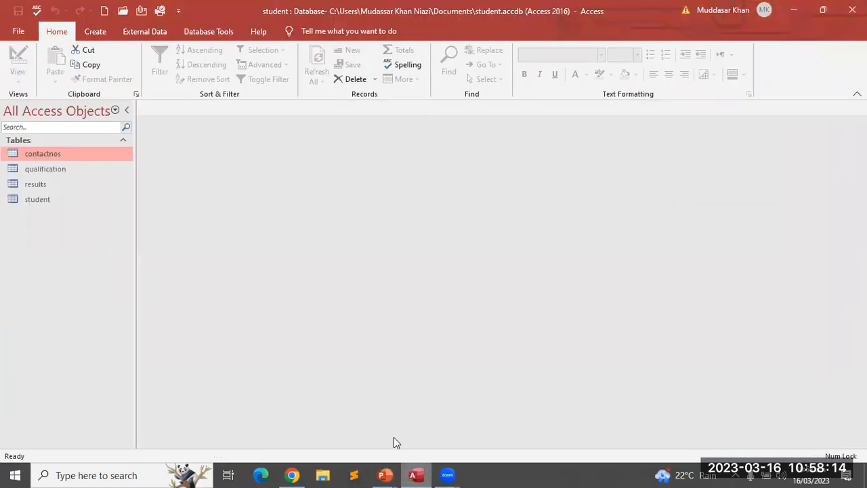
Open the qualification, results, student and contactnos tables
click(100, 32)
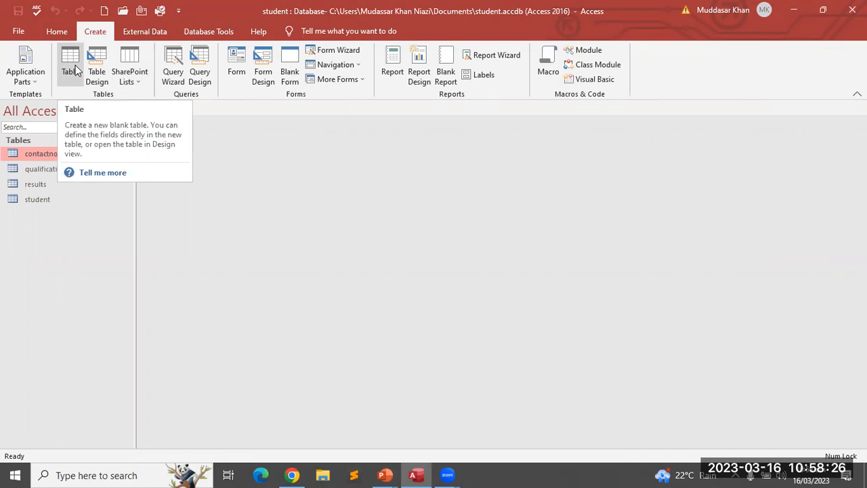
double_click(46, 171)
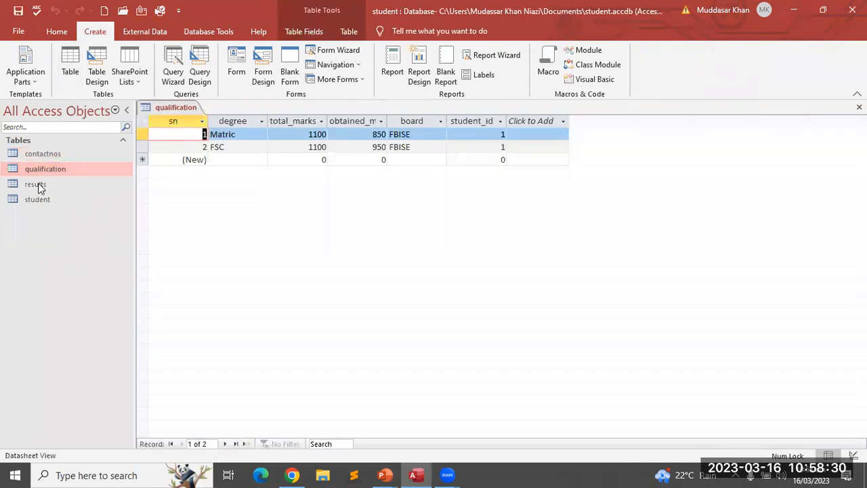
double_click(38, 183)
double_click(37, 197)
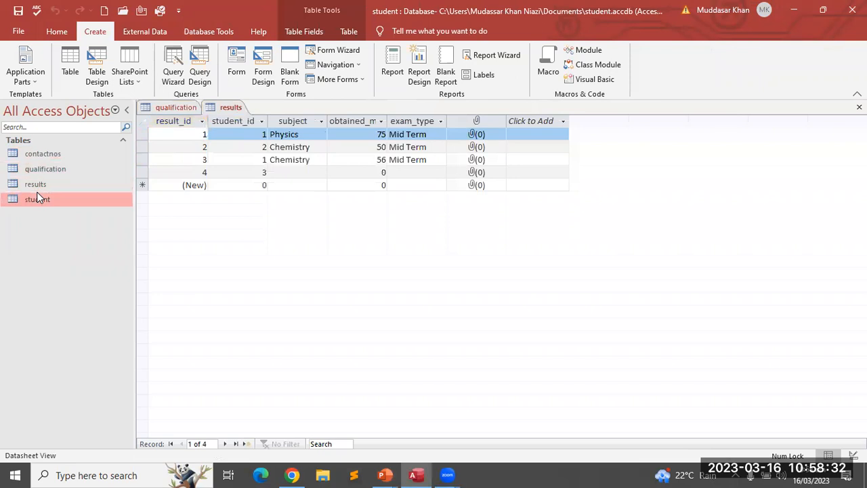
double_click(47, 153)
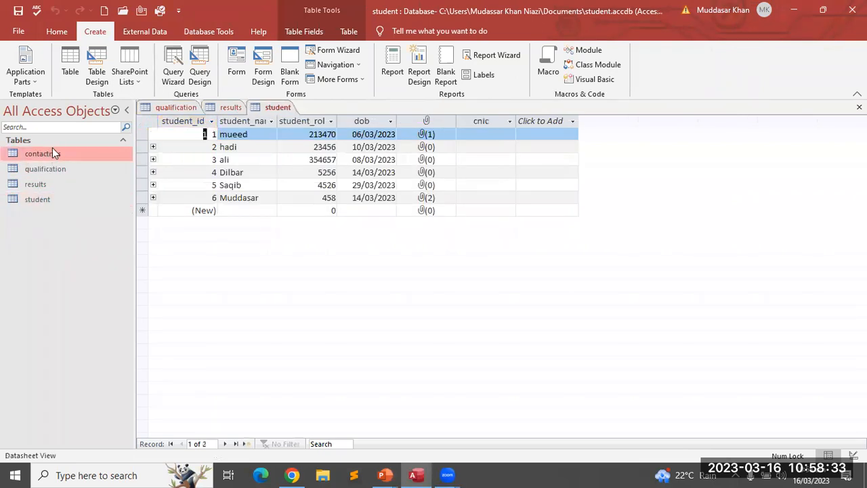
Toggle qualification into Design View and back, then show the results table in Design View
click(173, 107)
right_click(172, 107)
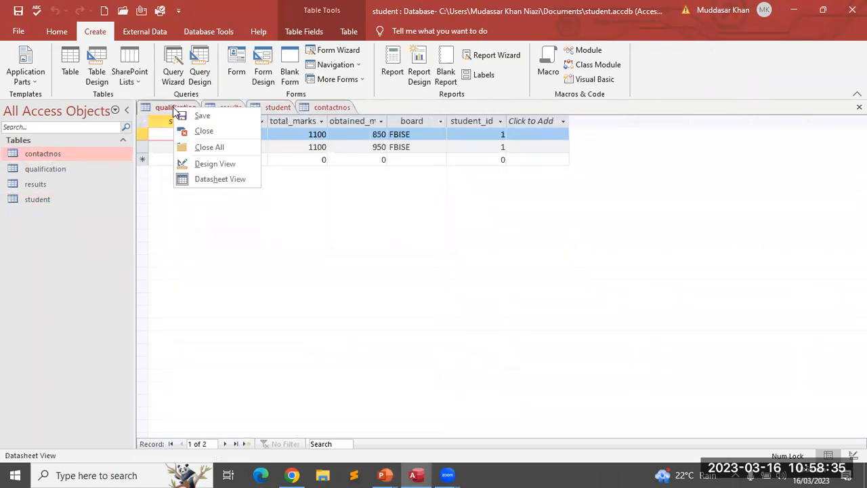
click(200, 164)
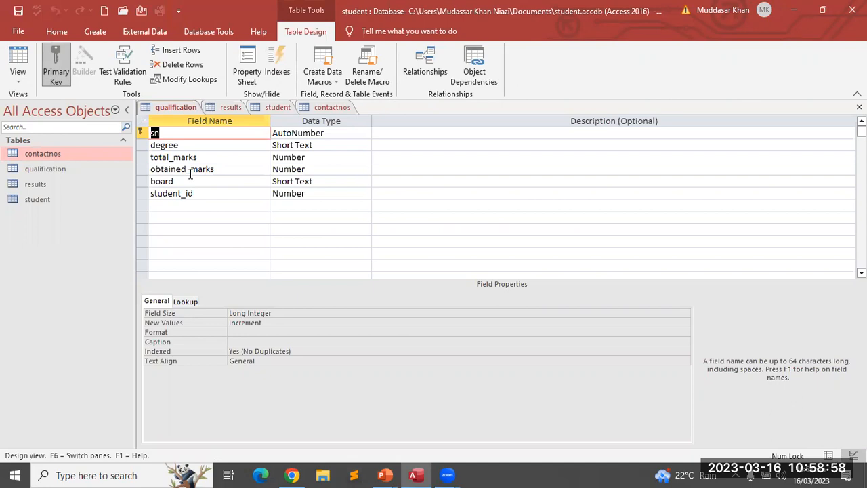
right_click(161, 108)
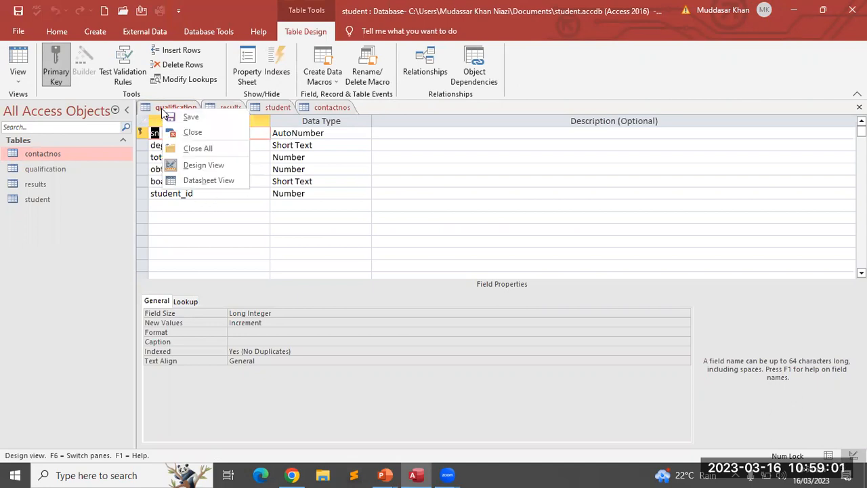
click(203, 181)
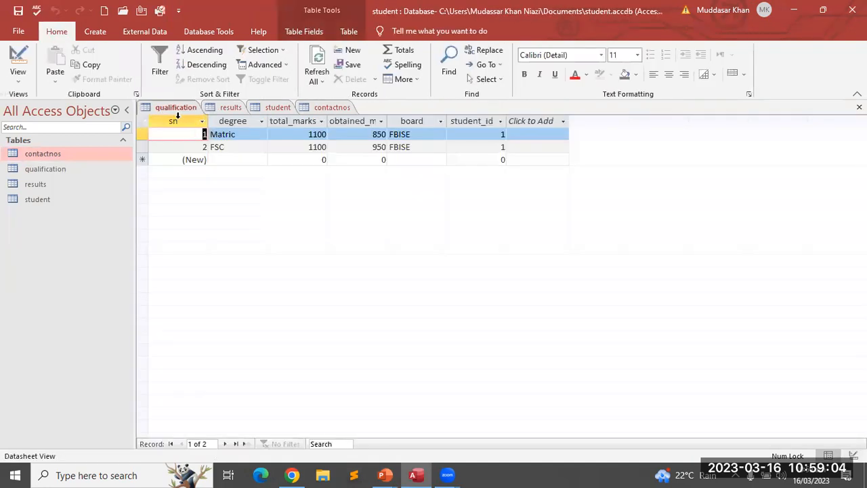
right_click(226, 110)
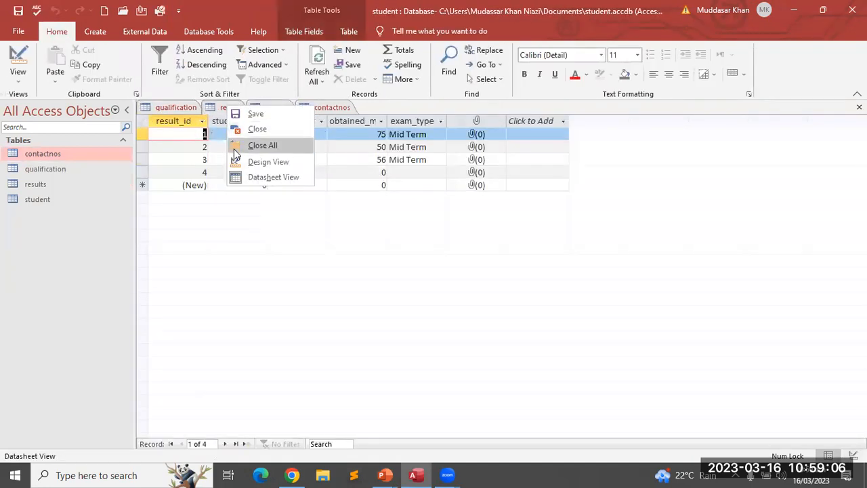
click(239, 161)
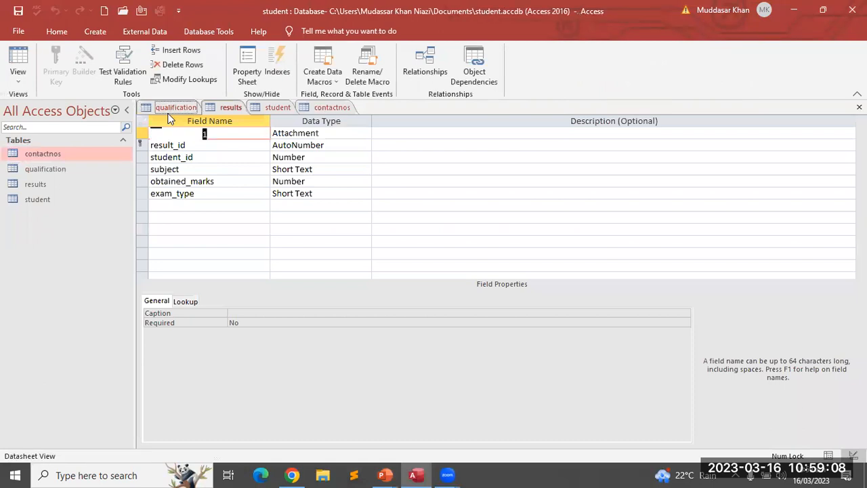
click(170, 113)
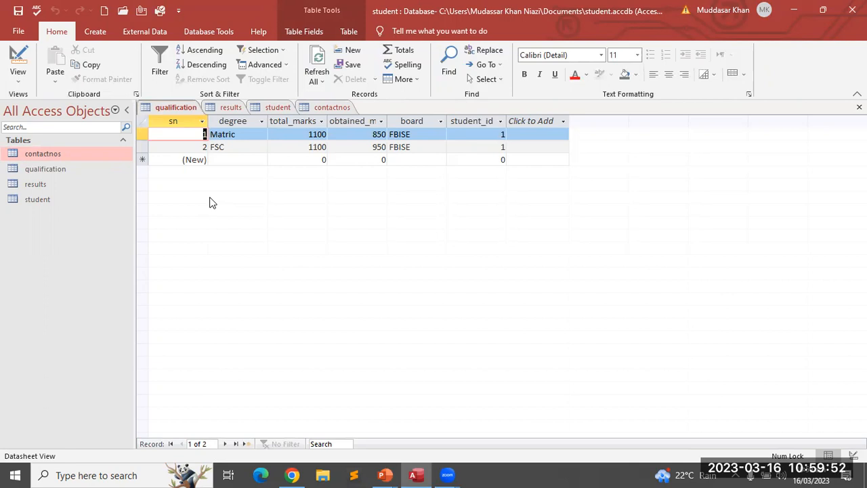
Close the qualification, results, student and contactnos table tabs
right_click(184, 107)
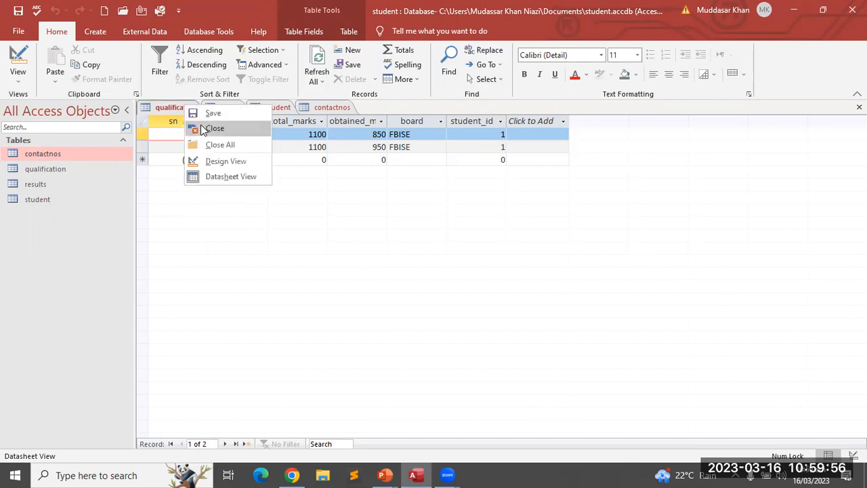
click(201, 129)
right_click(152, 107)
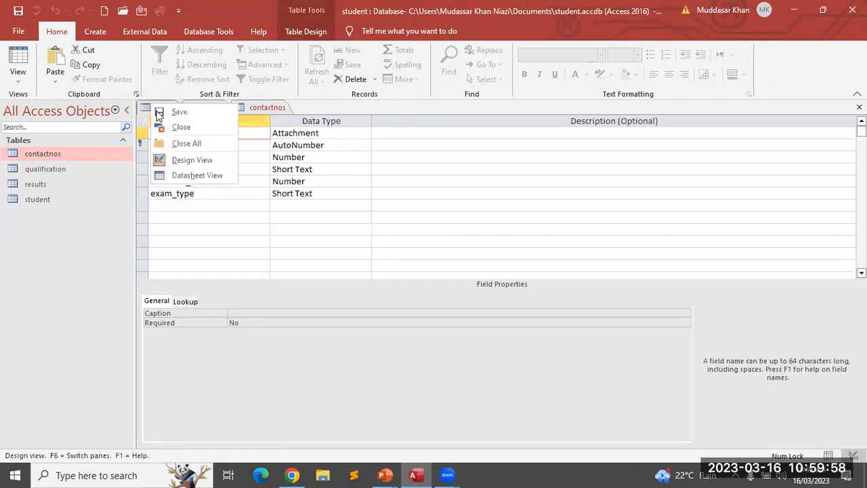
click(162, 128)
right_click(166, 107)
click(169, 129)
right_click(162, 107)
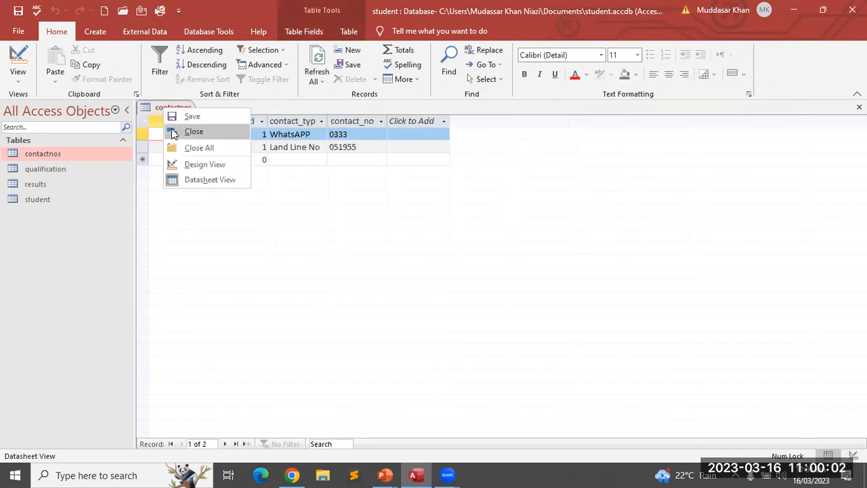
click(175, 132)
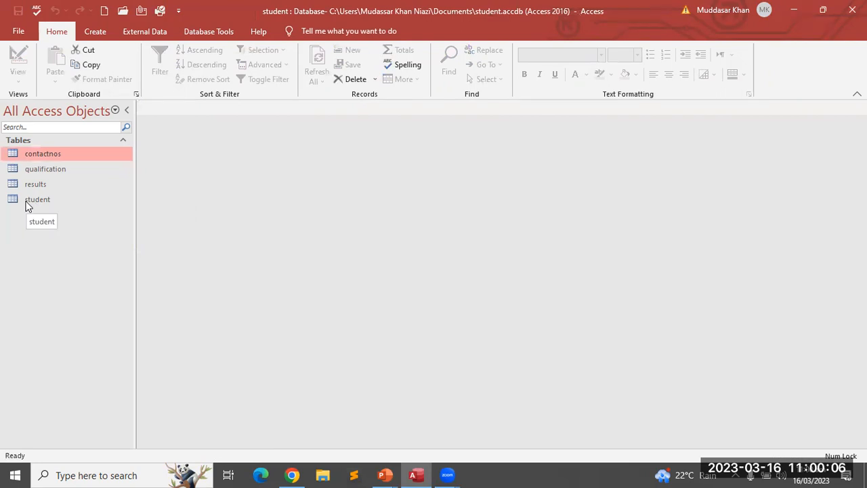
click(198, 32)
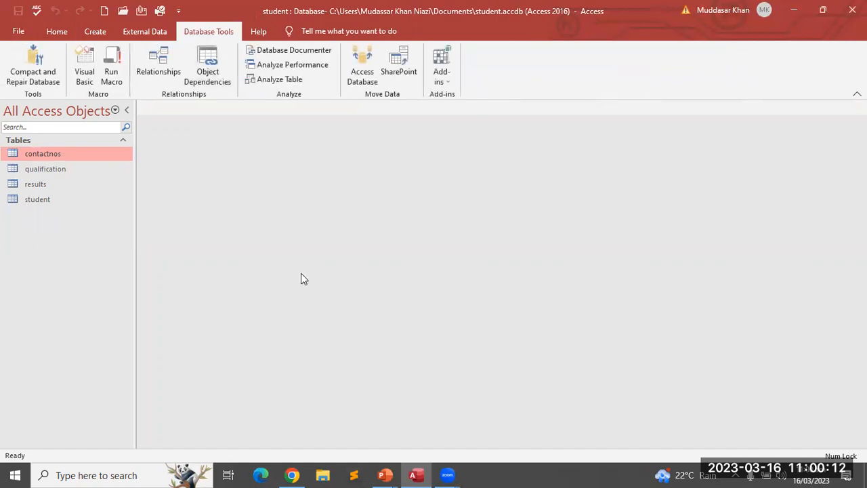
Clear the Relationships layout and save it while closing the diagram
click(163, 71)
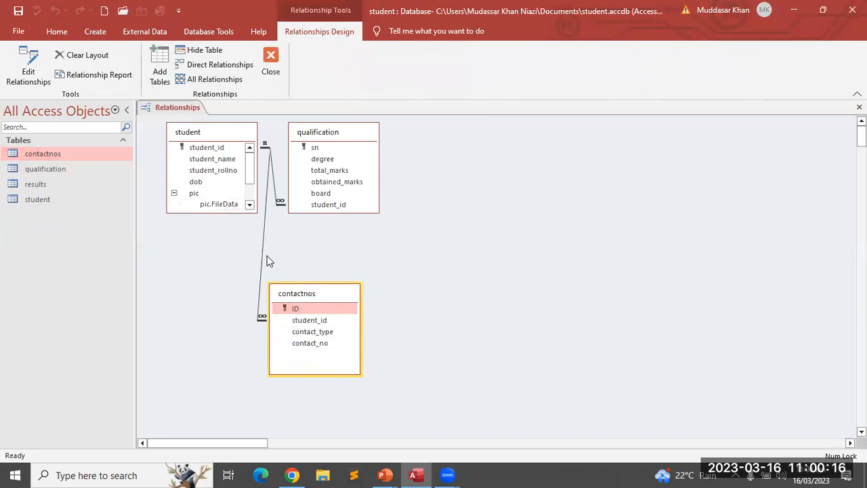
click(100, 58)
click(416, 276)
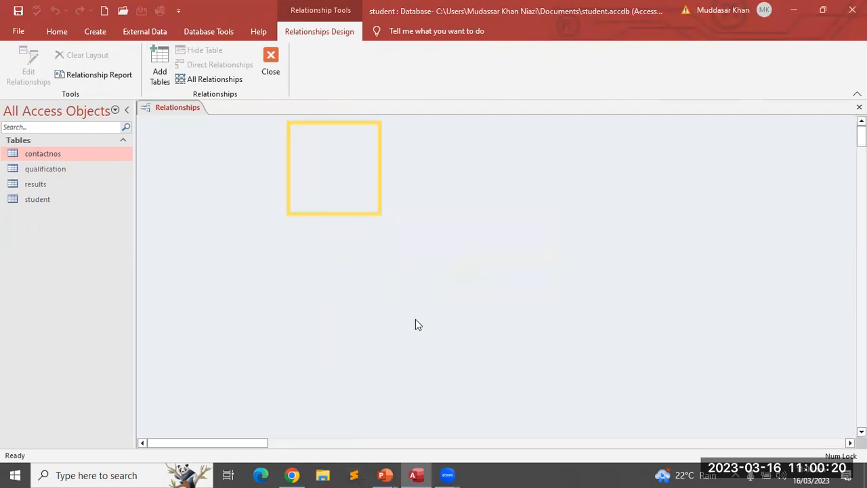
right_click(319, 164)
click(340, 219)
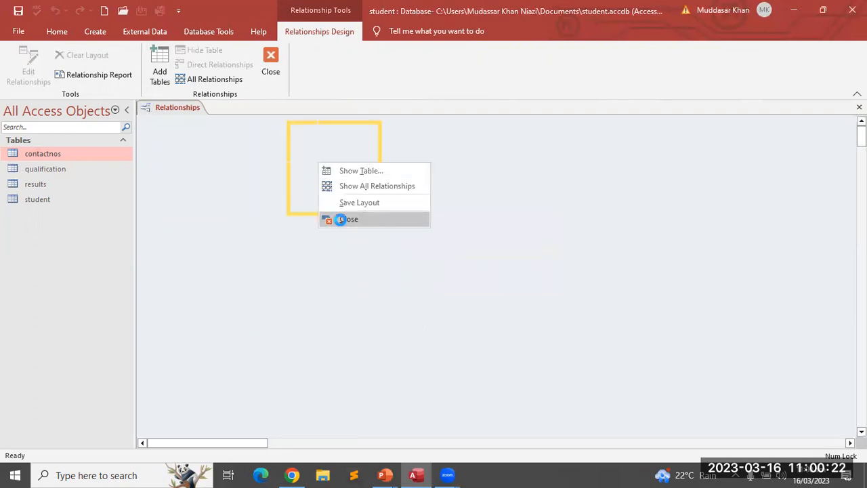
click(401, 275)
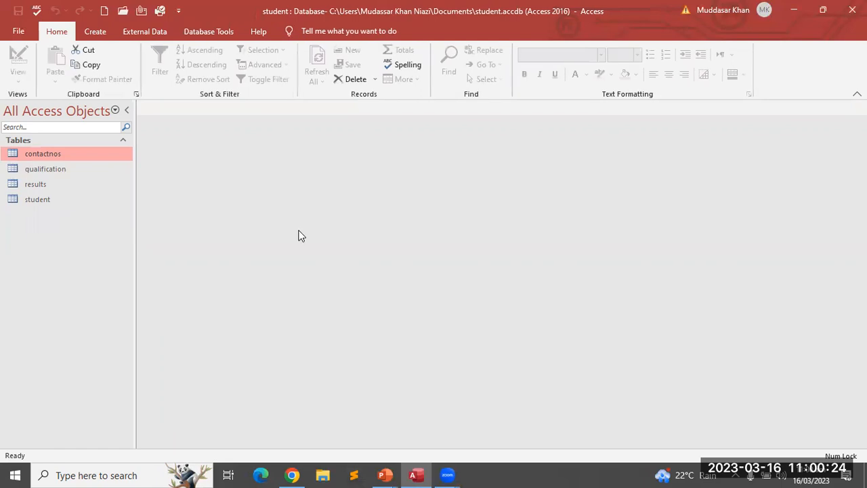
Reopen the empty Relationships window and open the student table's records
click(206, 32)
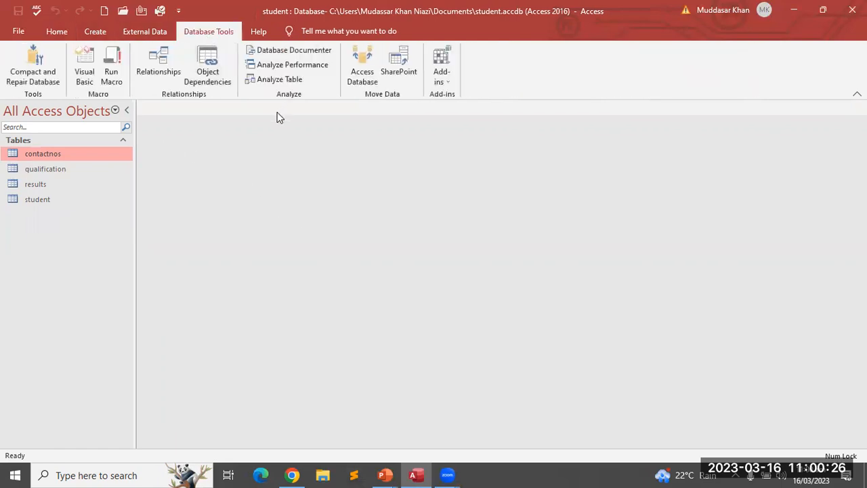
click(163, 69)
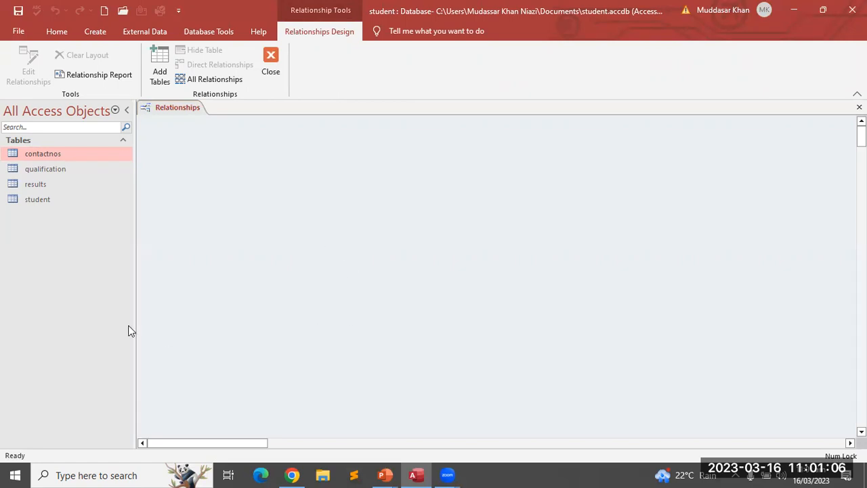
double_click(36, 199)
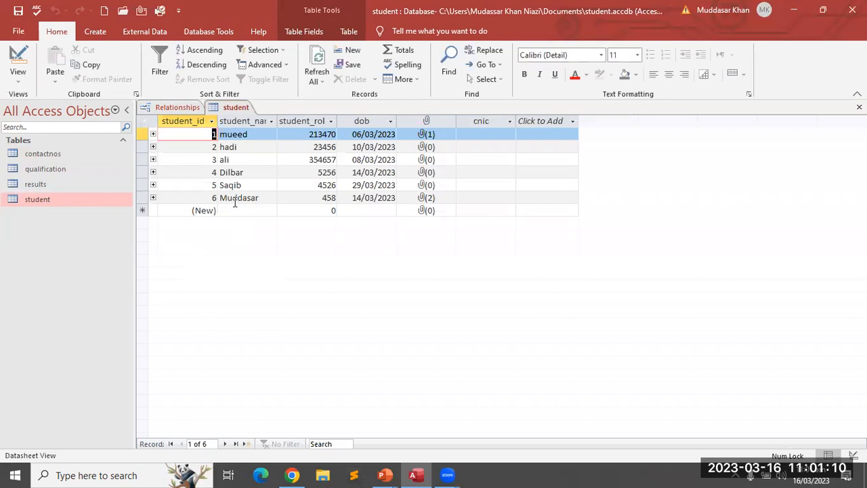
Inspect the student_rollno, dob, attachment and student_id columns, then switch student to Design View
click(311, 121)
click(363, 120)
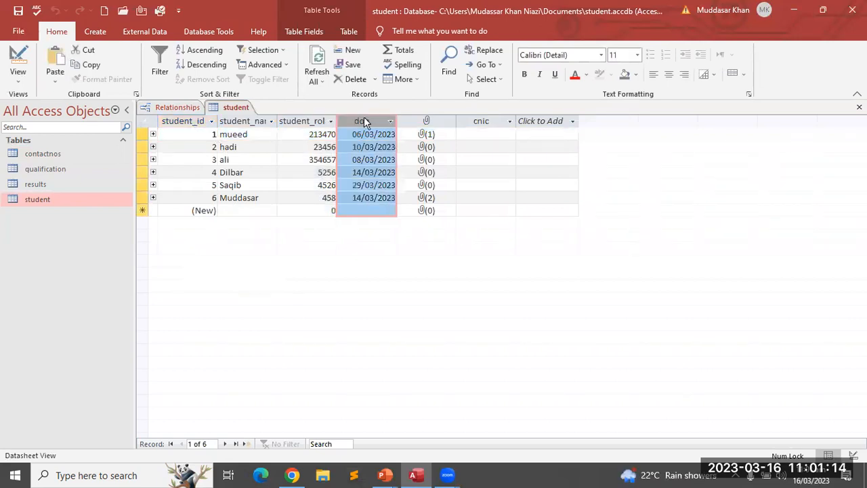
click(427, 121)
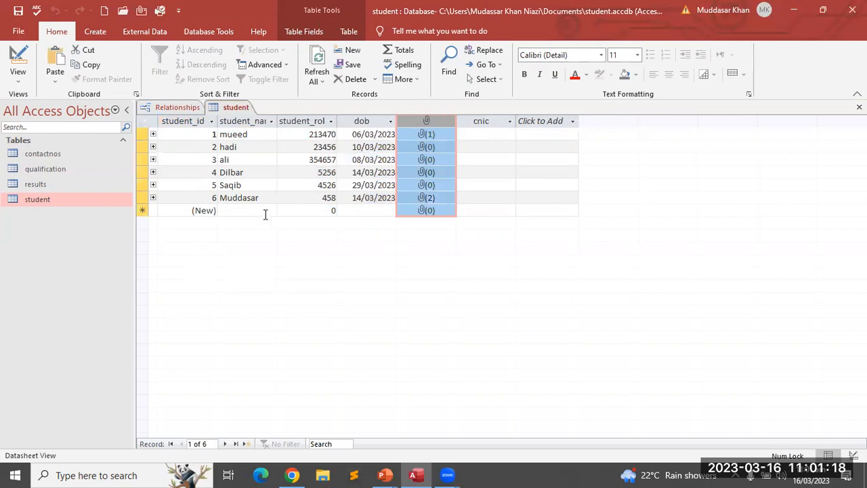
click(194, 122)
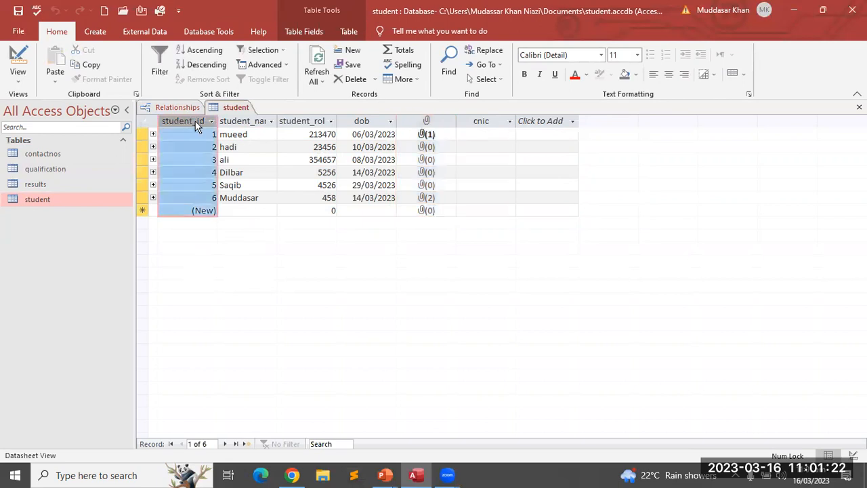
right_click(225, 107)
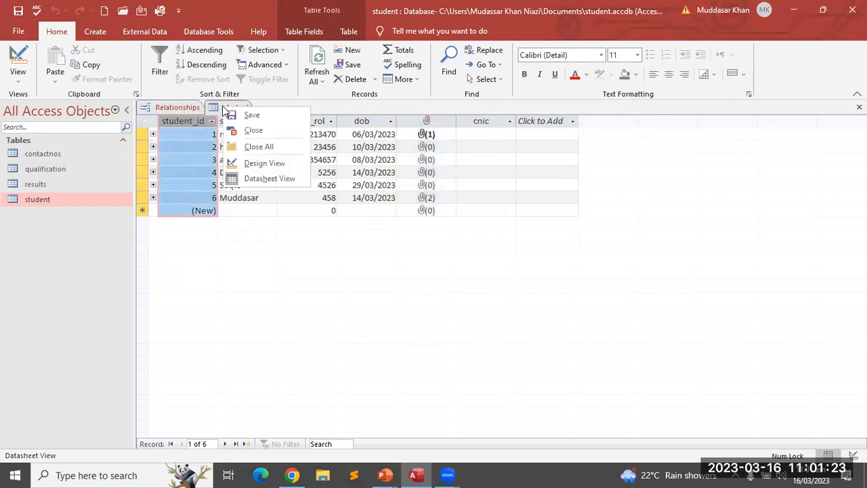
click(261, 164)
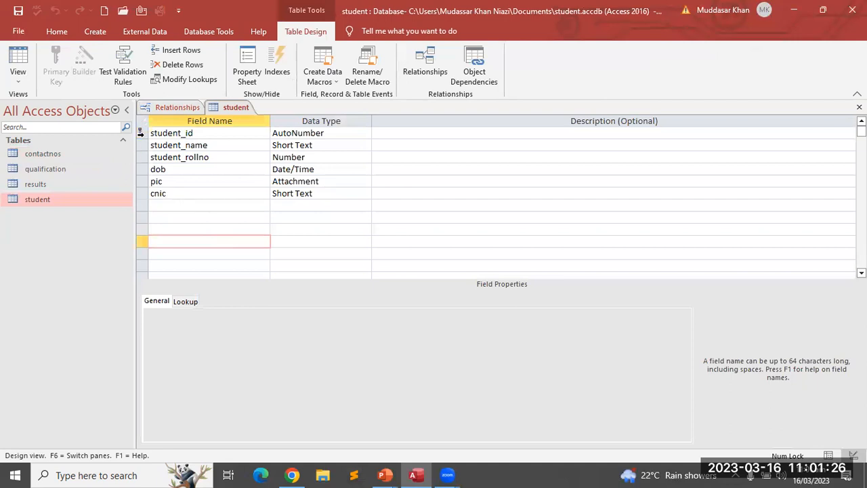
Try making student_rollno the primary key, dismiss the warning, and close the Relationships tab
click(140, 133)
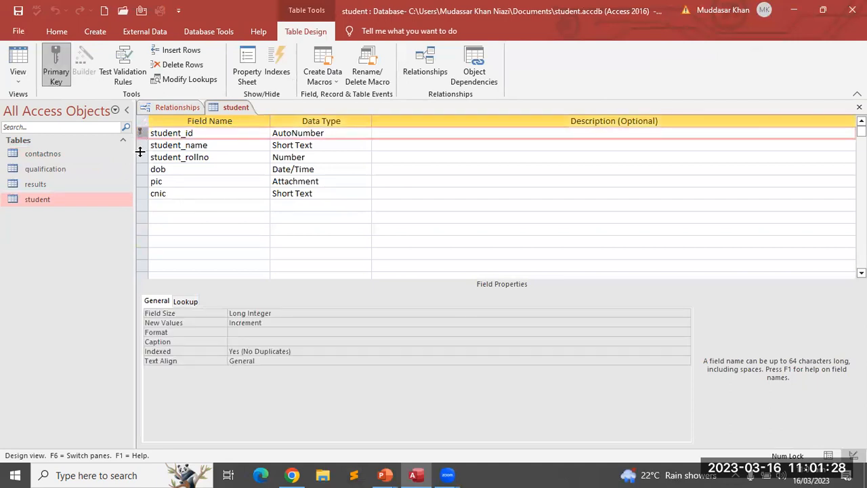
click(139, 157)
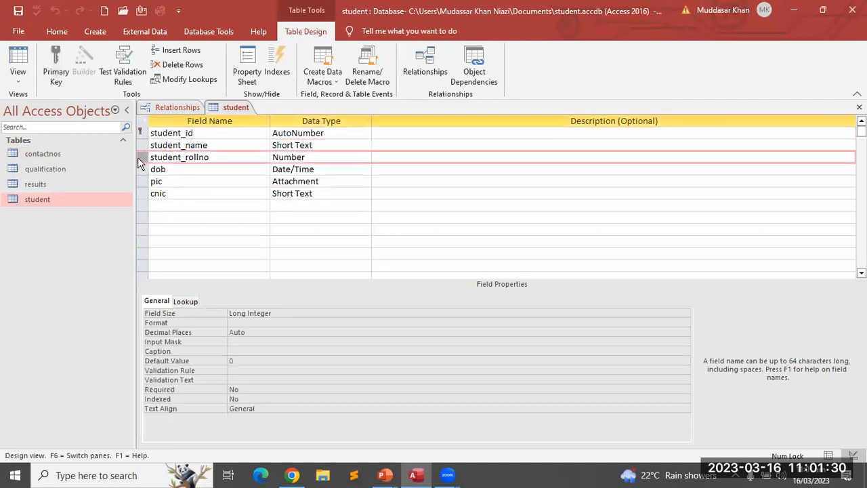
click(57, 66)
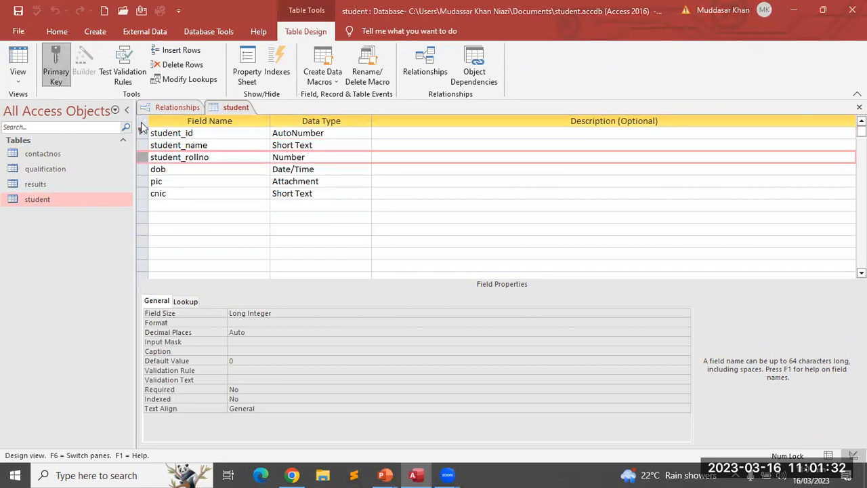
click(441, 285)
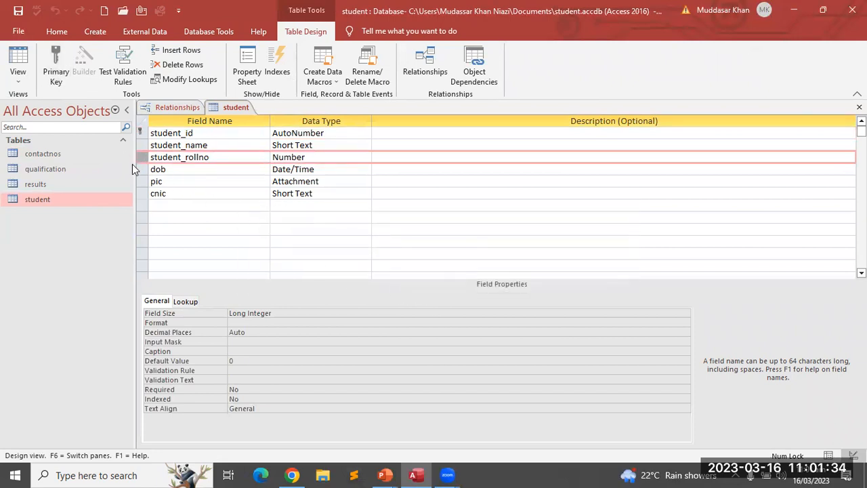
click(183, 109)
right_click(183, 108)
click(203, 128)
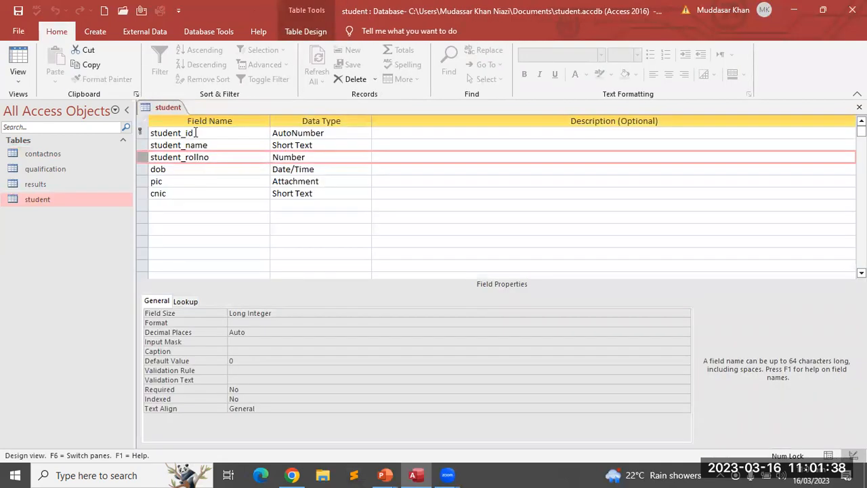
Retry student_rollno as primary key, accept the refusal, and close the student design
right_click(169, 110)
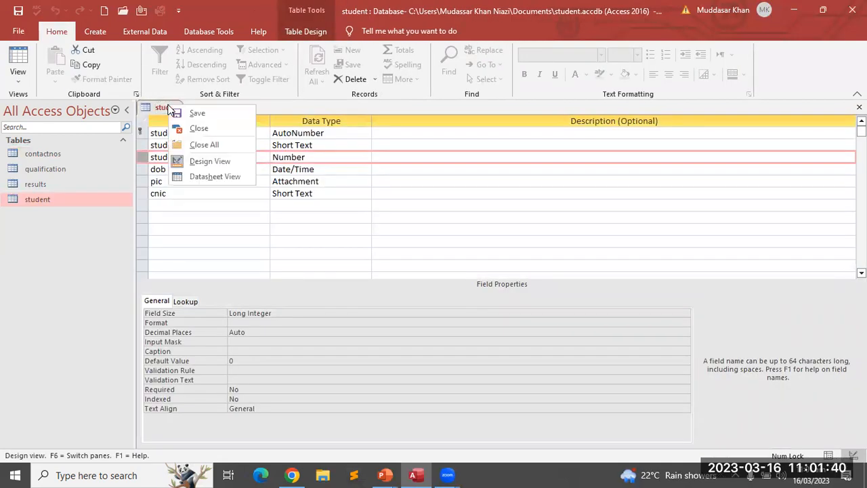
click(145, 160)
right_click(145, 160)
click(160, 166)
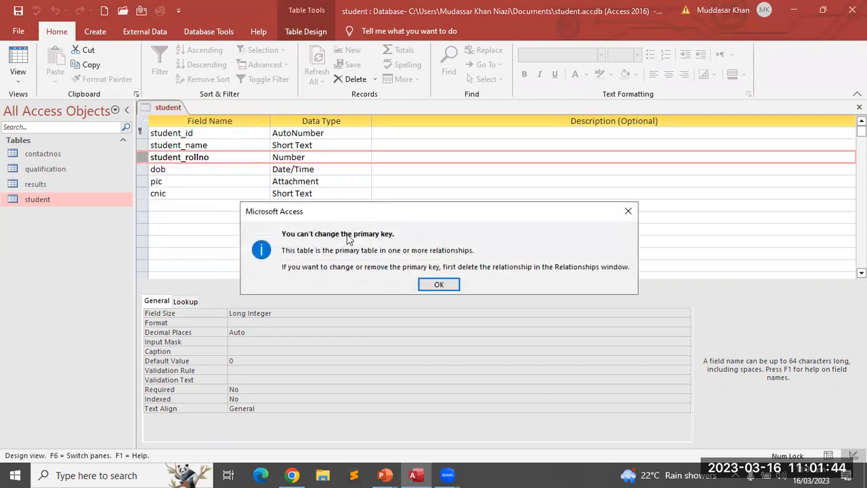
click(447, 287)
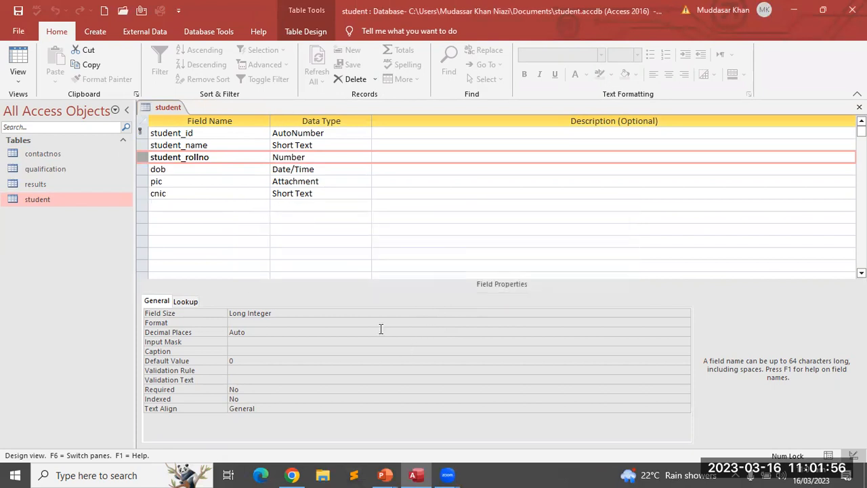
right_click(168, 112)
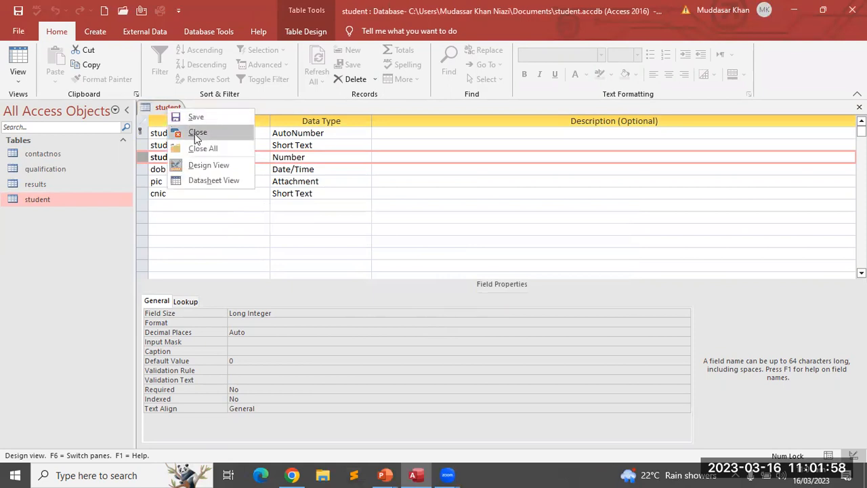
click(183, 132)
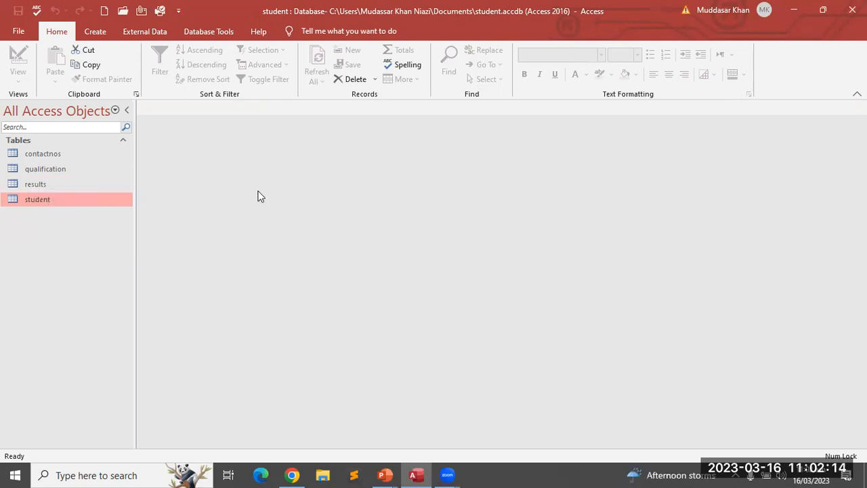
Add the student and qualification tables to the Relationships diagram
click(218, 34)
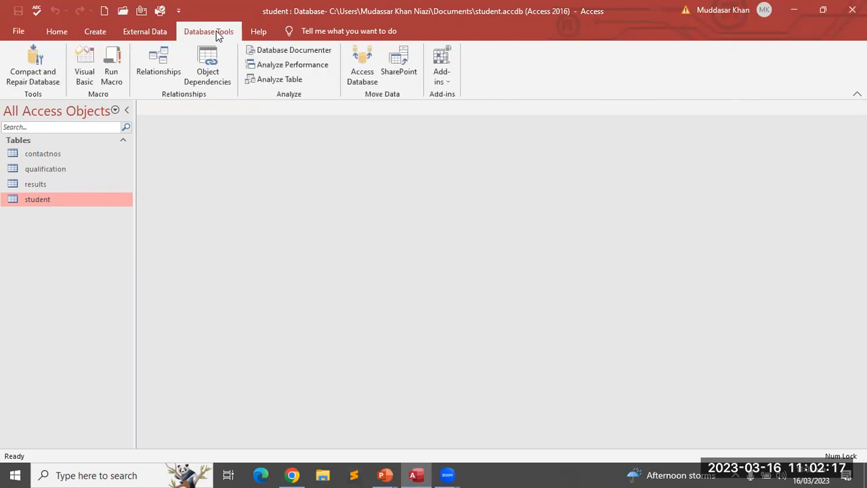
click(160, 59)
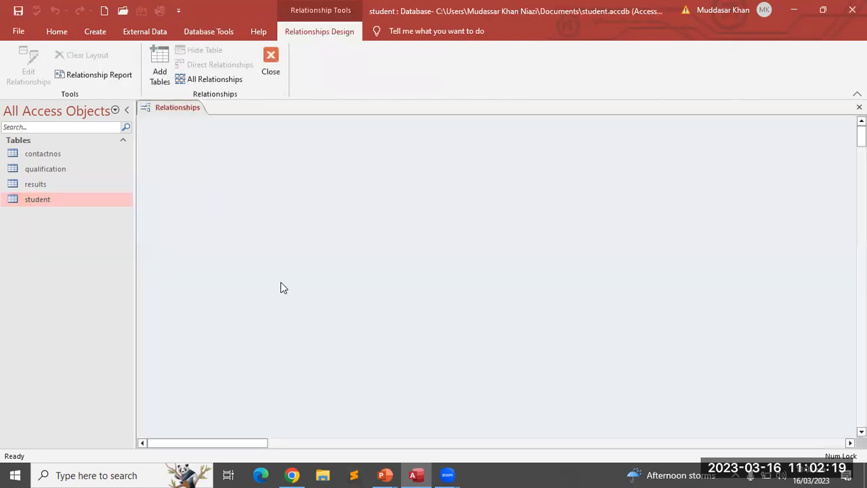
click(161, 62)
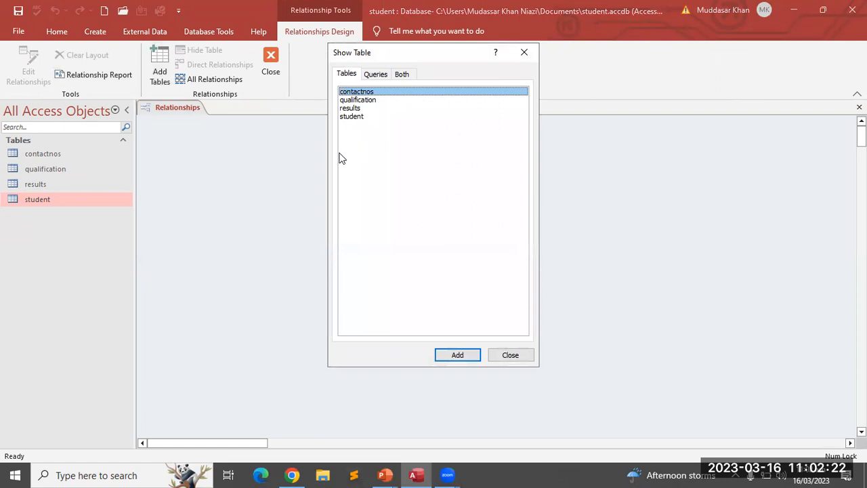
click(354, 116)
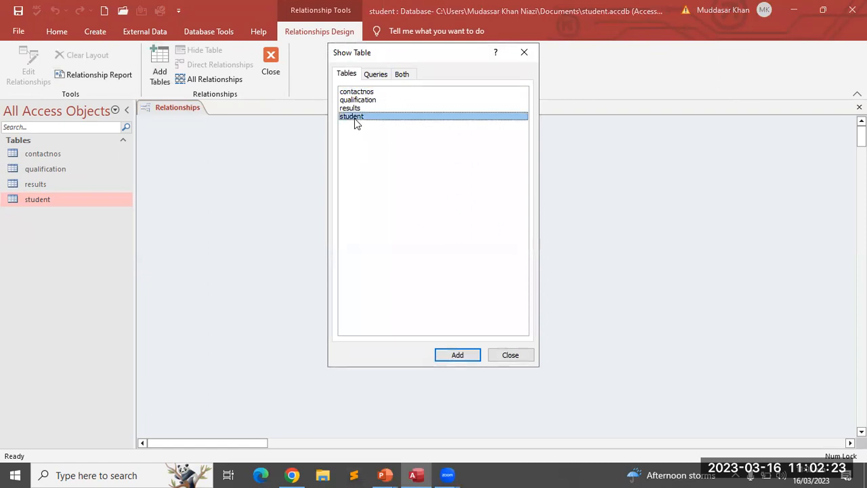
click(461, 355)
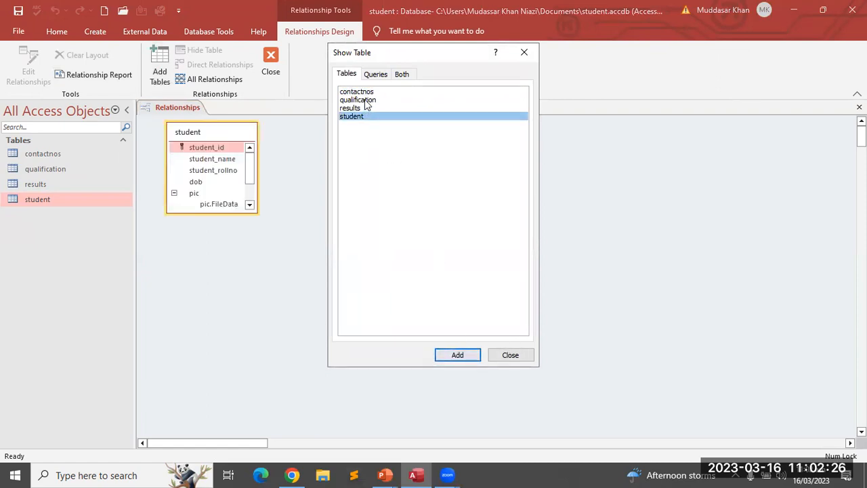
click(366, 100)
click(459, 356)
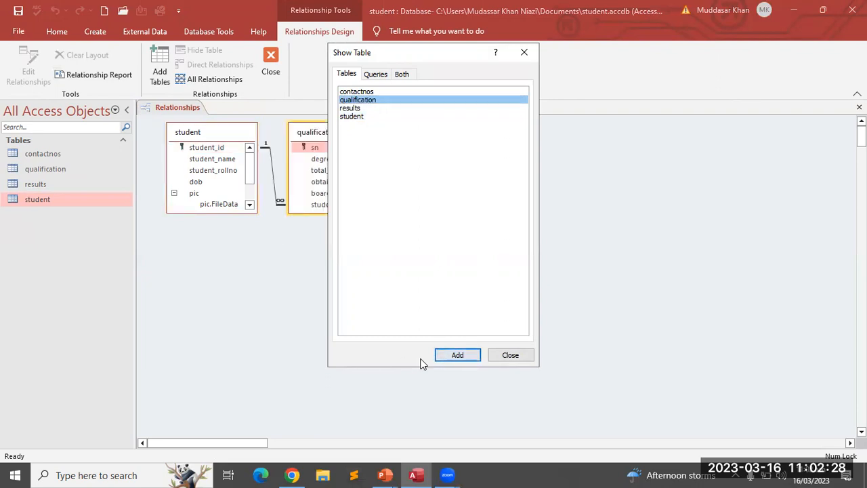
click(509, 356)
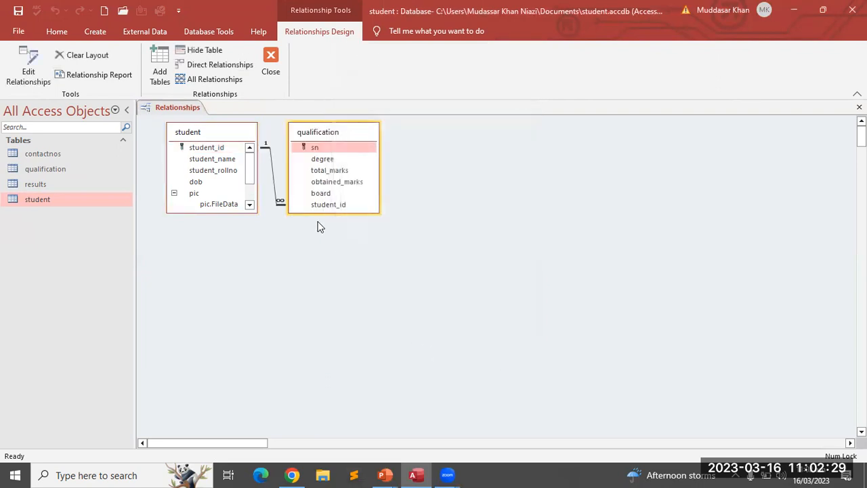
Delete the one-to-many link between student and qualification, confirming the deletion
right_click(278, 206)
click(290, 225)
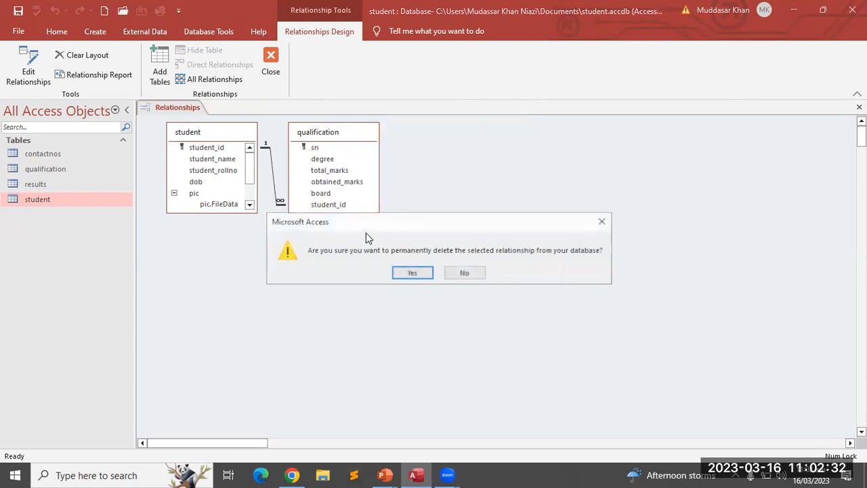
click(414, 273)
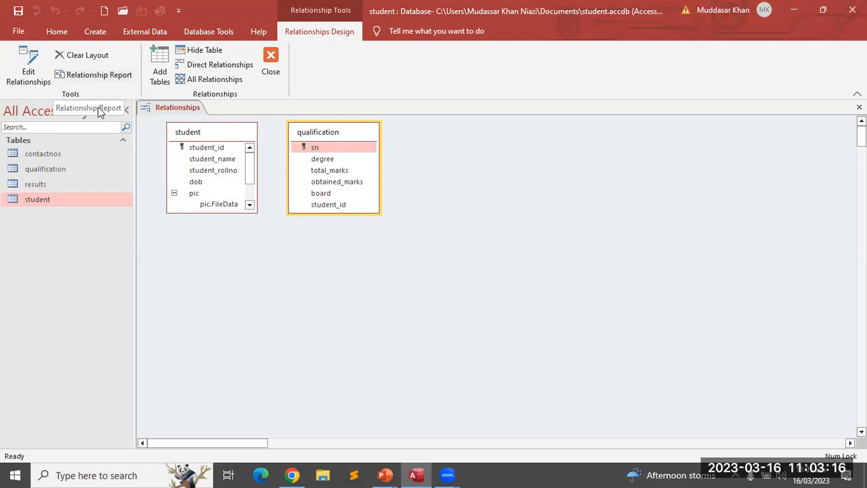
click(248, 325)
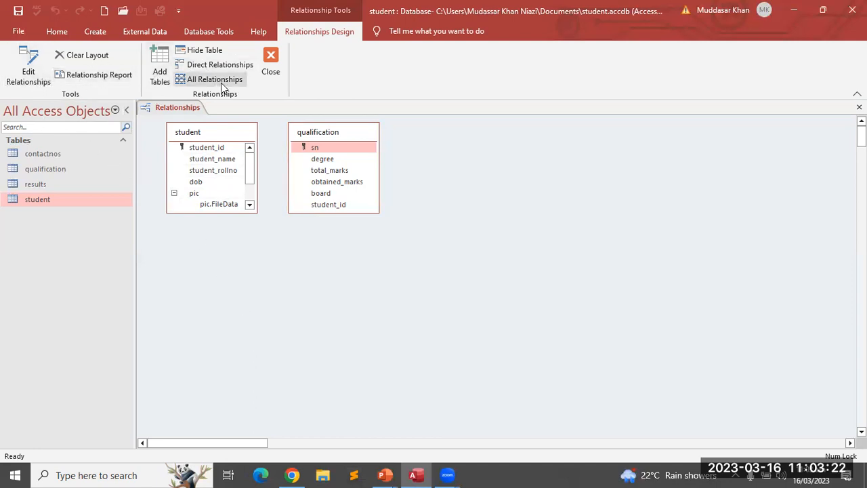
click(57, 31)
click(304, 29)
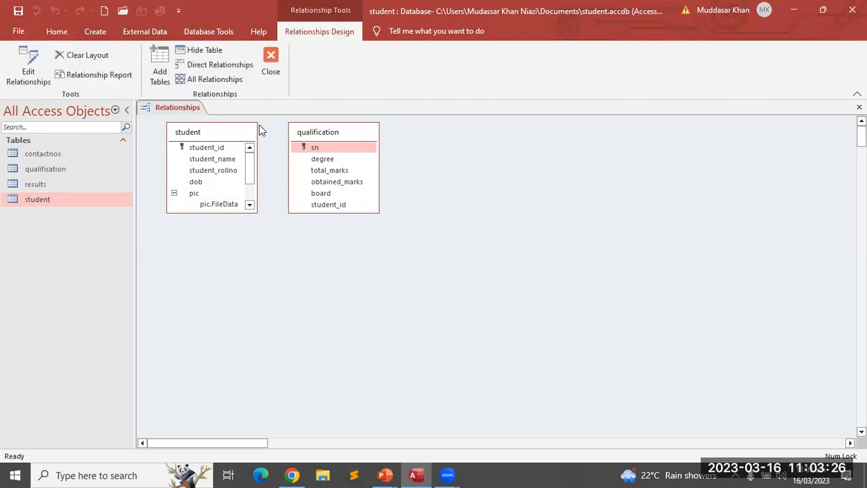
click(221, 133)
right_click(221, 134)
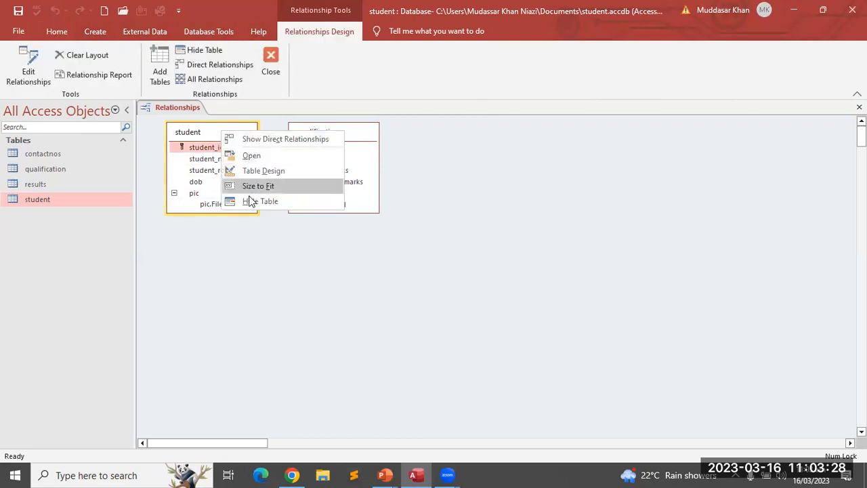
click(337, 266)
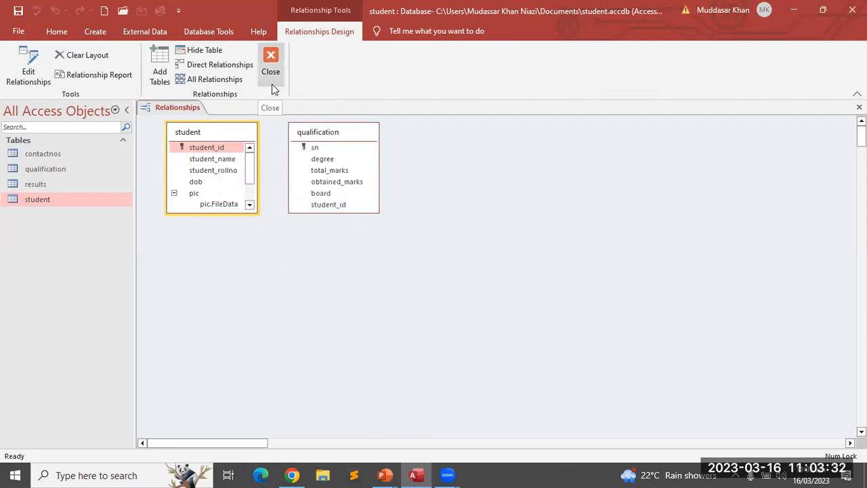
right_click(230, 149)
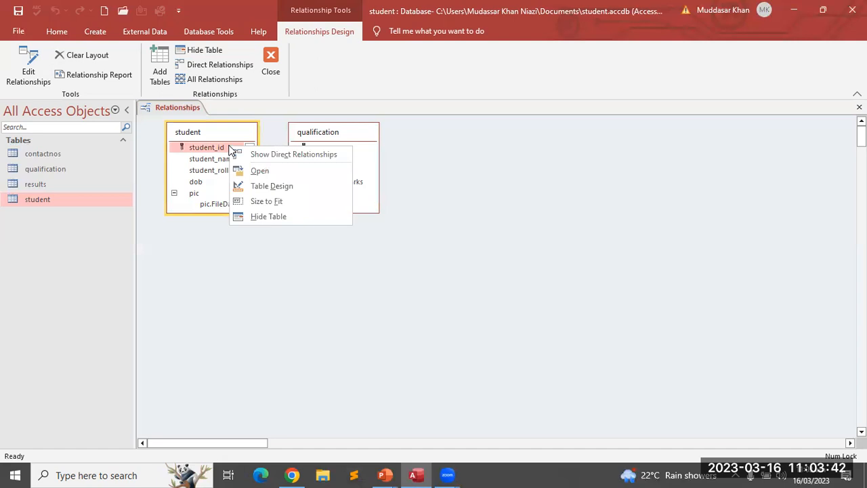
Show direct relationships, move contactnos below qualification and delete its link to student
click(273, 156)
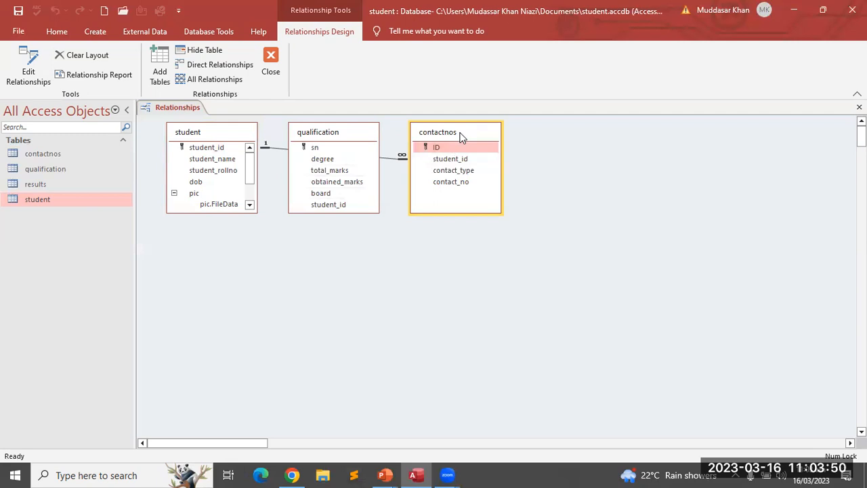
drag(459, 136, 342, 297)
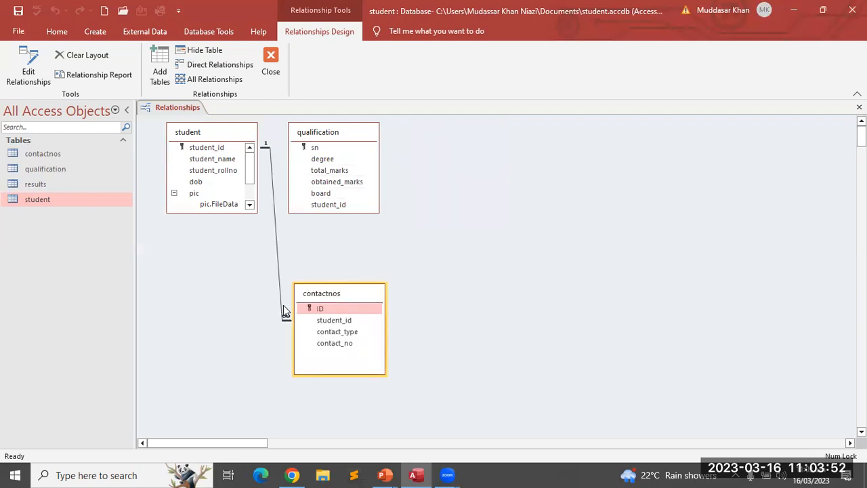
right_click(283, 315)
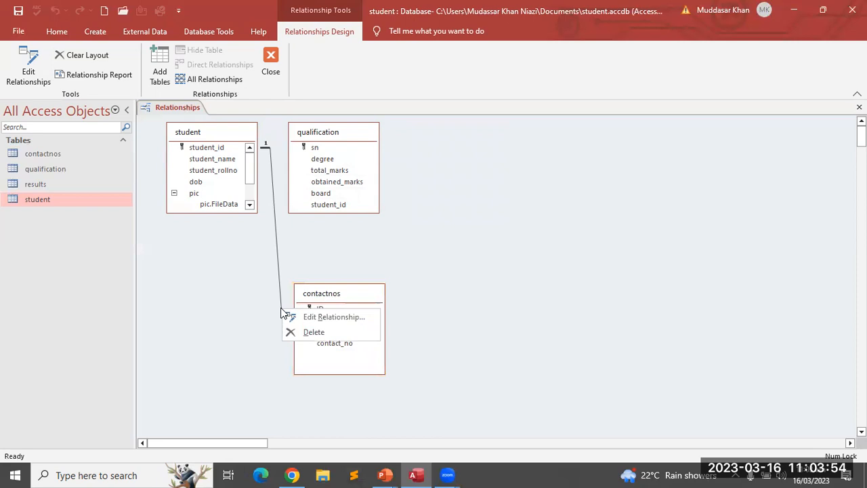
click(295, 331)
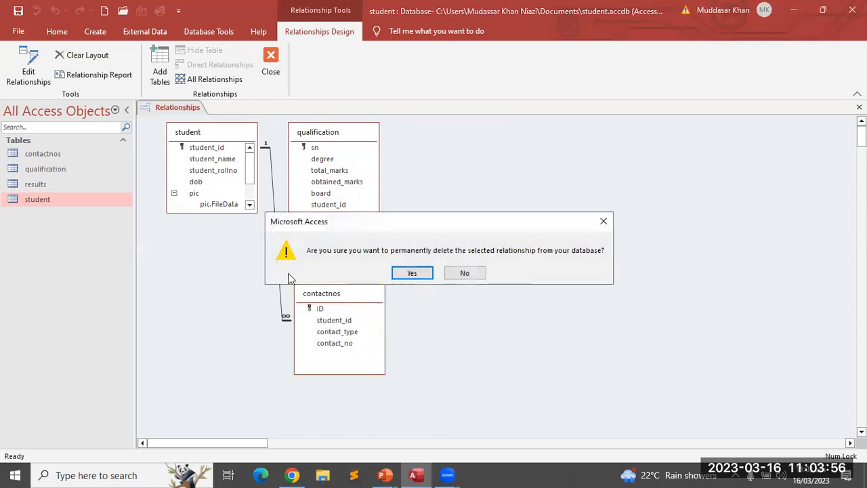
click(408, 272)
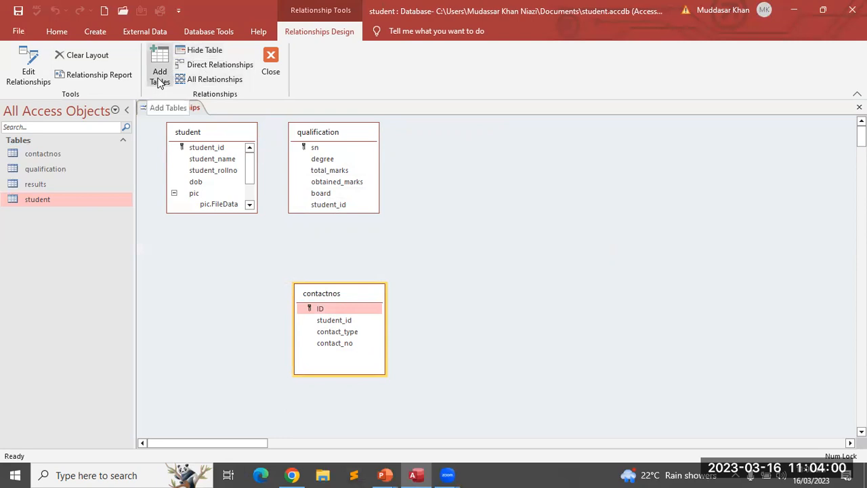
Open a blank Edit Relationships dialog and look through its table lists
click(29, 73)
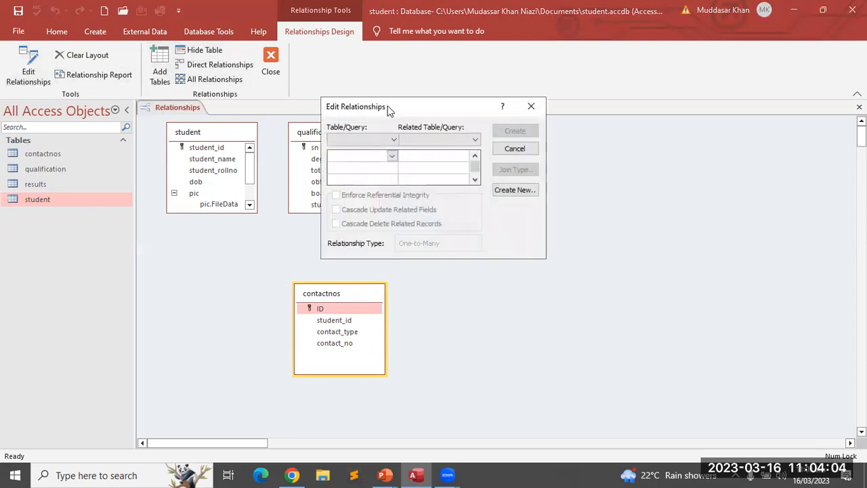
click(394, 139)
click(470, 141)
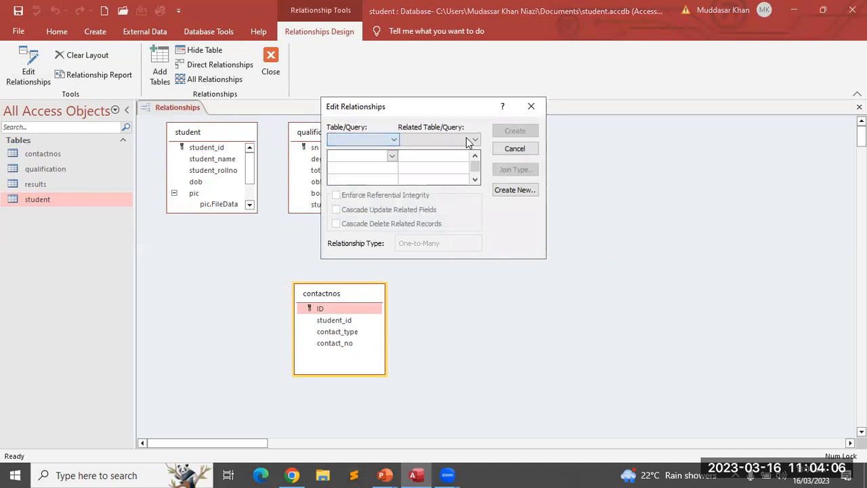
click(470, 140)
click(534, 108)
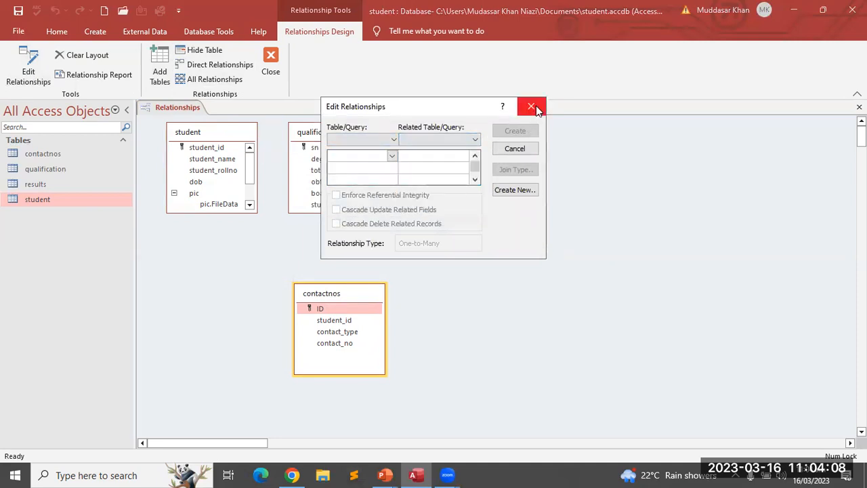
Close the relationship editor without changes and clear the relationships layout
click(534, 107)
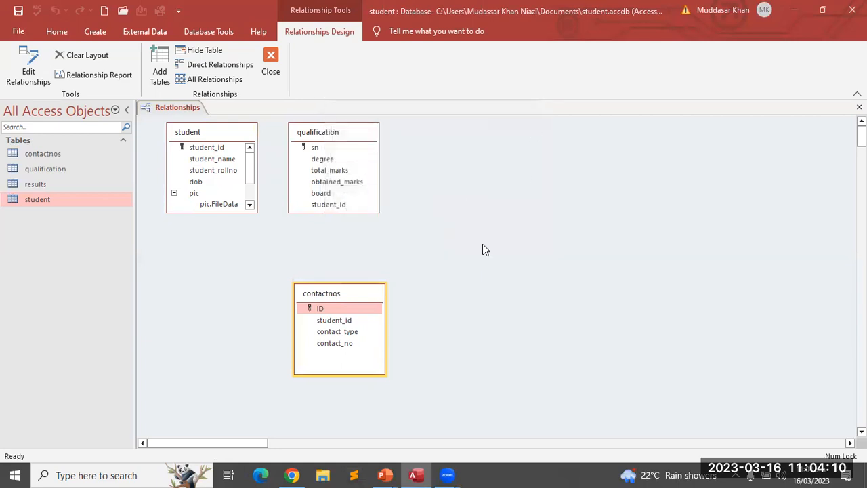
right_click(342, 295)
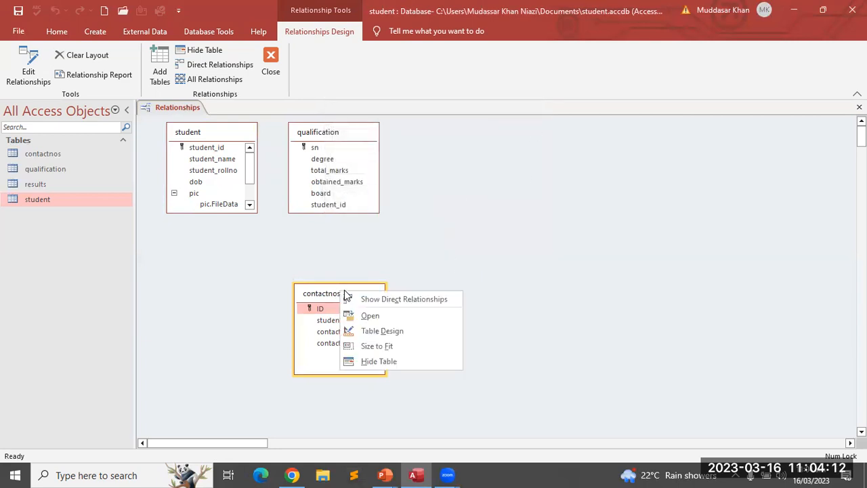
click(198, 261)
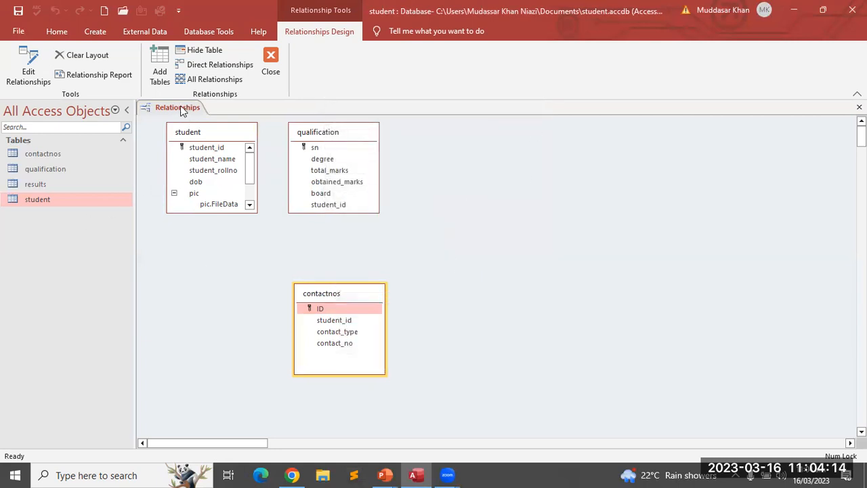
click(101, 56)
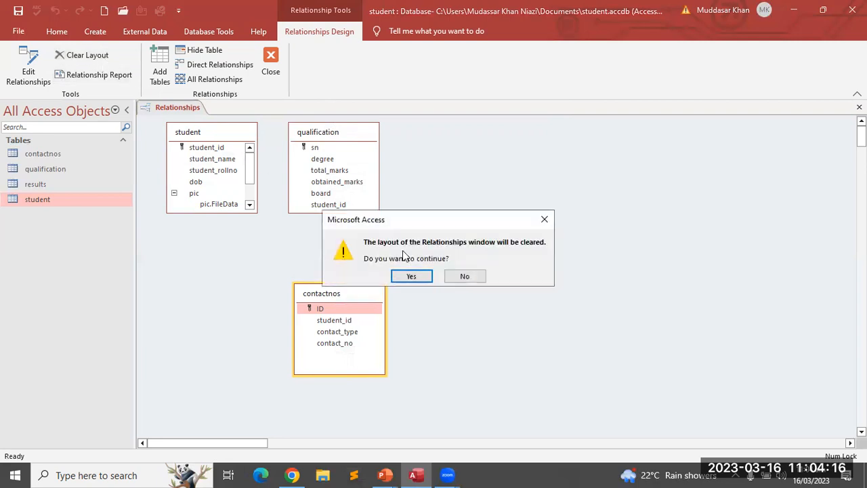
click(411, 276)
Close and save the cleared layout, then reopen Relationships from Database Tools
right_click(338, 174)
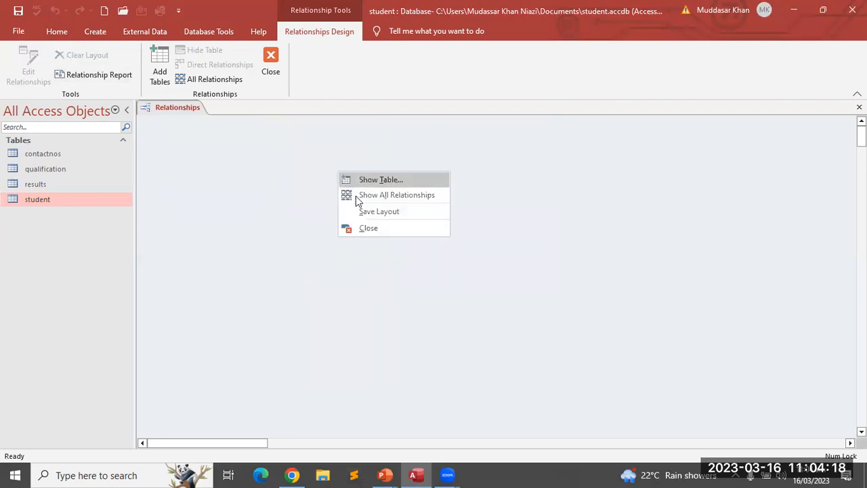
click(367, 228)
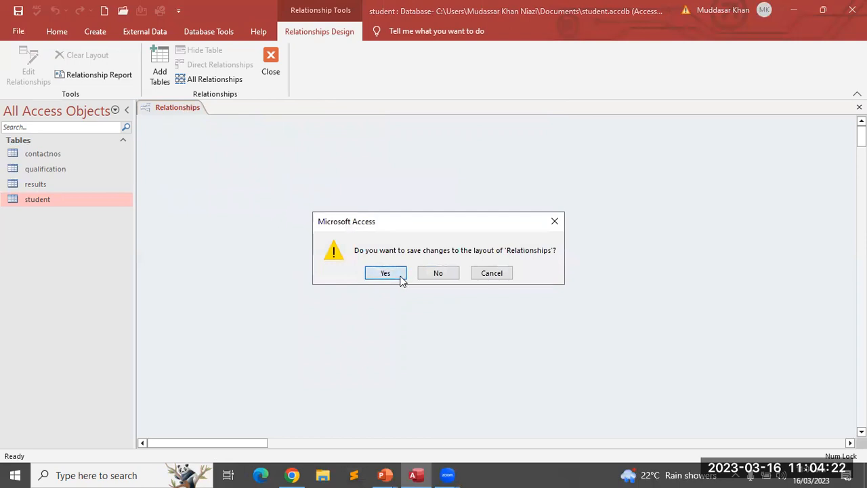
click(401, 279)
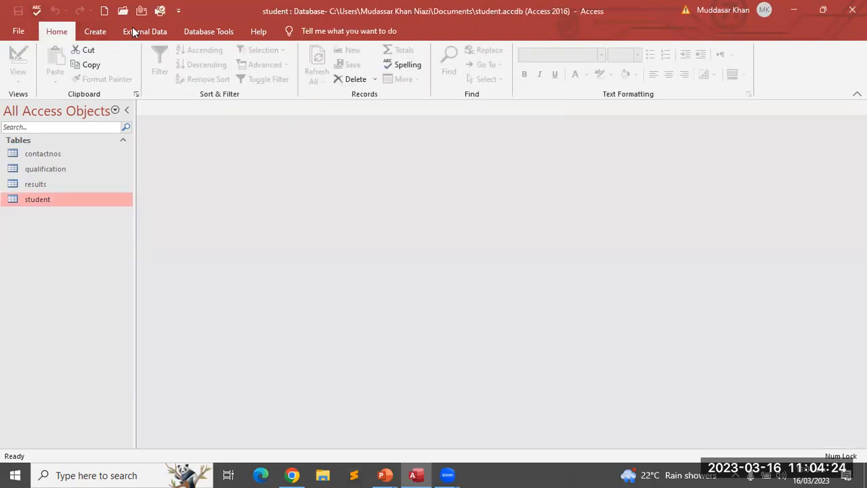
click(205, 31)
click(160, 62)
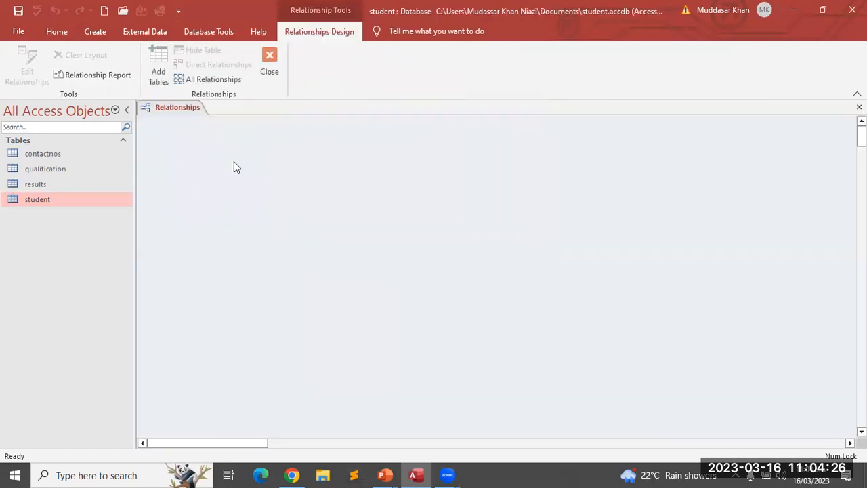
Add the student and qualification tables to the diagram and select student_id in each
click(158, 71)
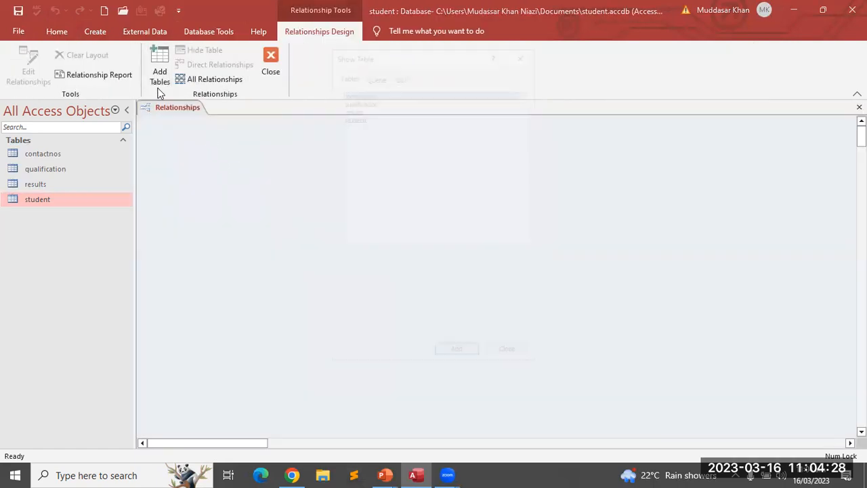
click(350, 117)
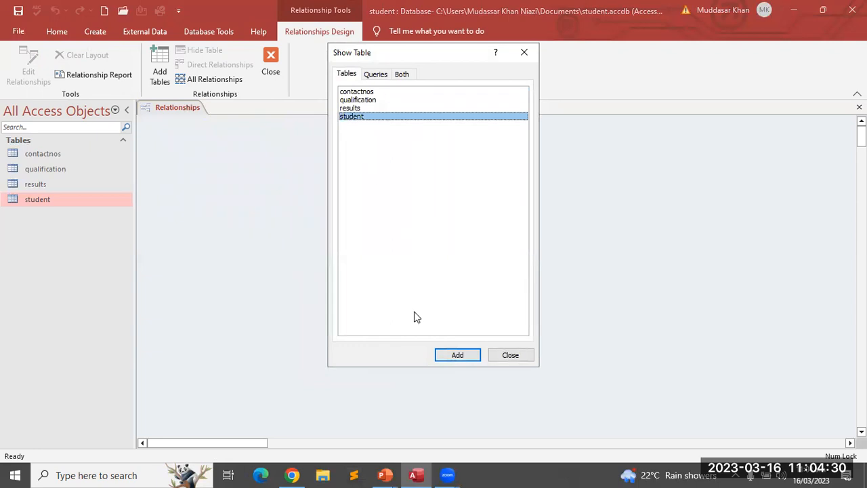
click(458, 354)
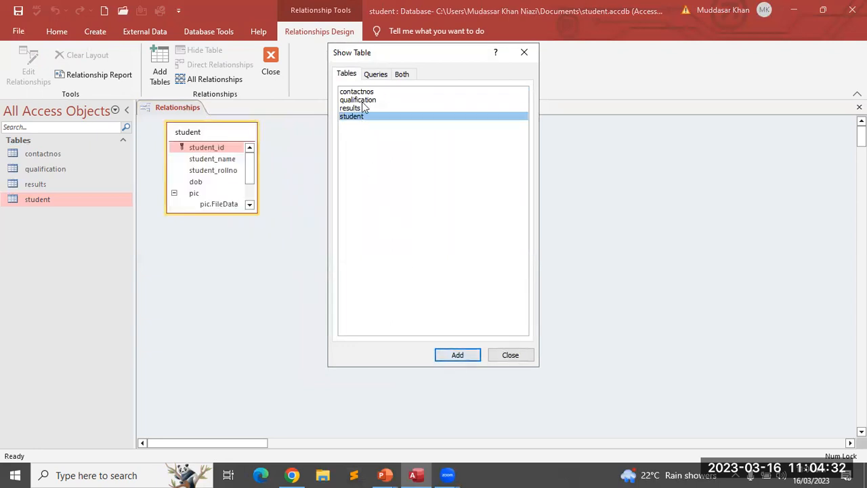
click(362, 100)
click(468, 355)
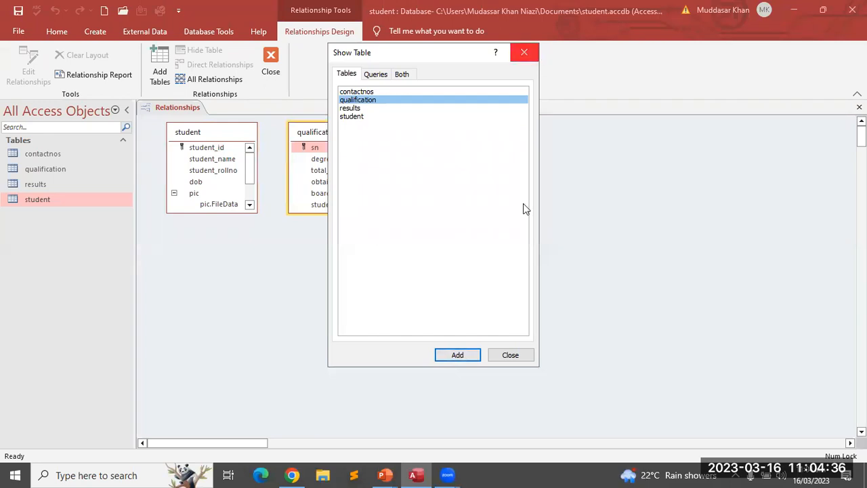
click(511, 355)
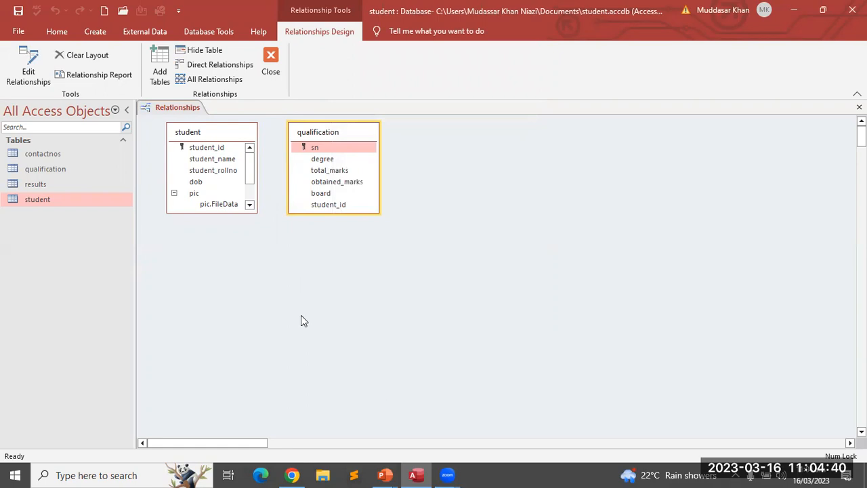
click(206, 148)
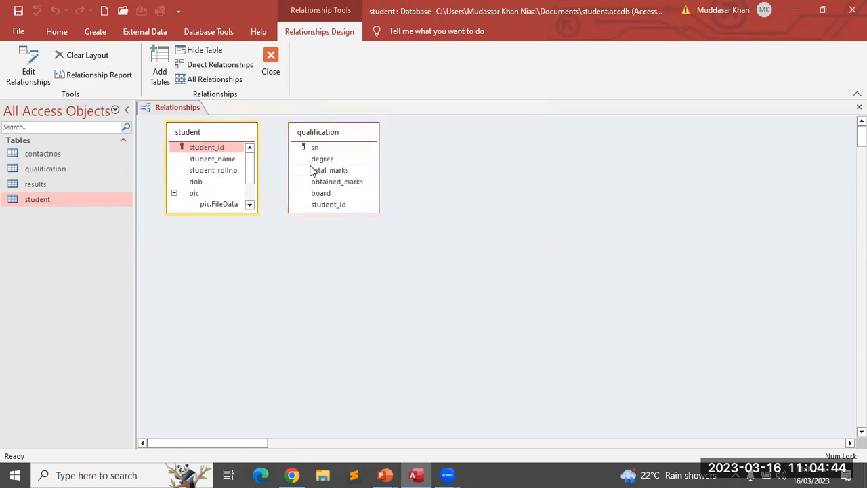
click(319, 206)
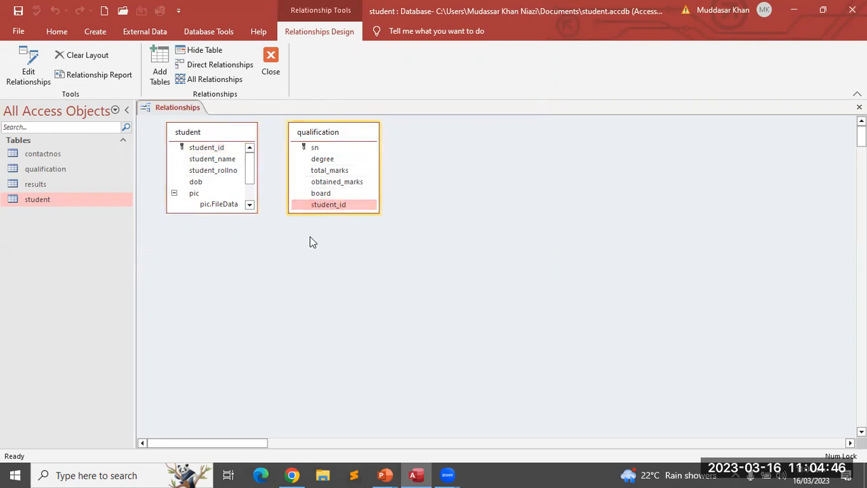
click(212, 150)
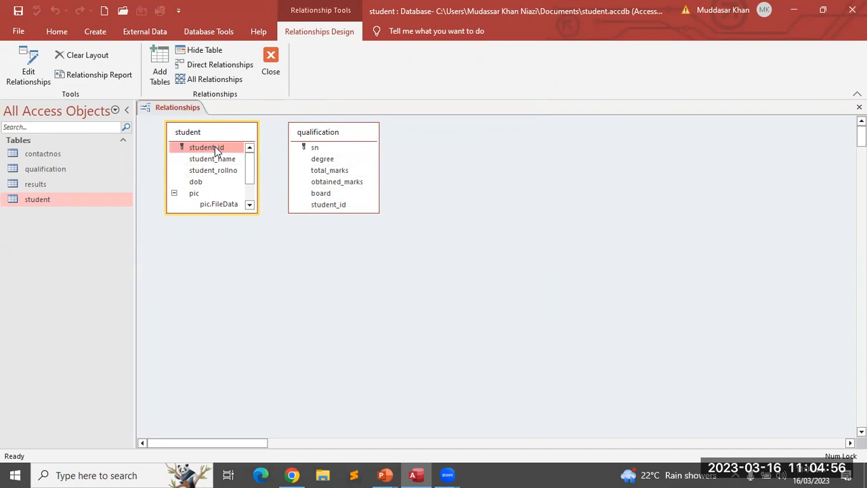
Link student.student_id to qualification.student_id, enforcing referential integrity with cascading updates and deletes
drag(214, 147, 325, 205)
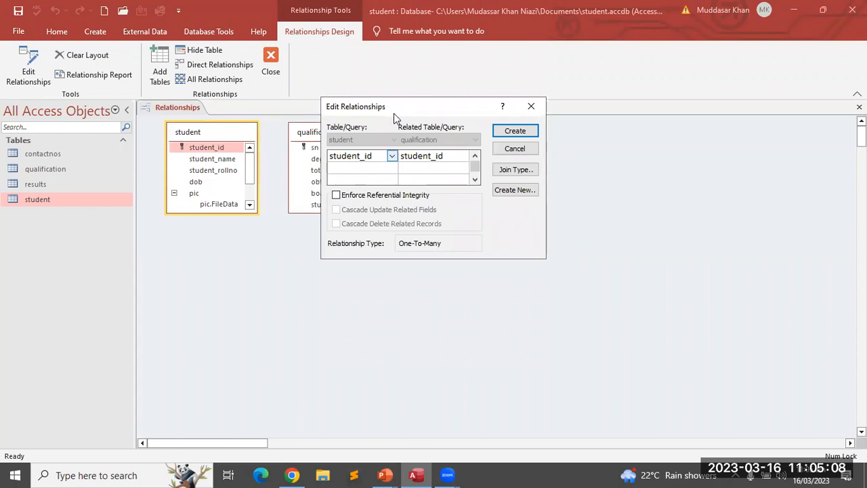
drag(394, 113, 519, 156)
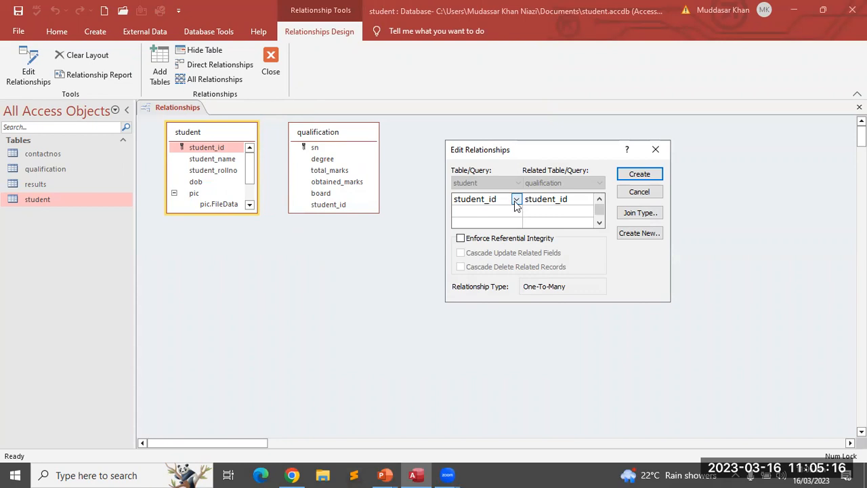
click(555, 196)
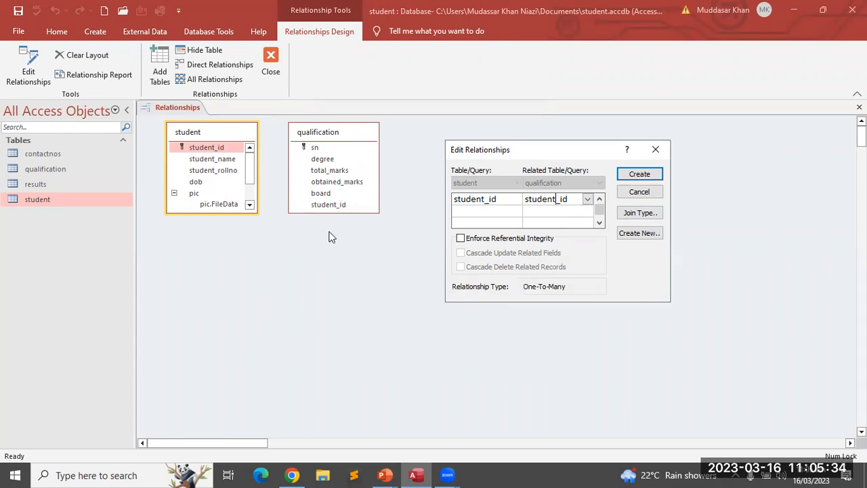
click(461, 240)
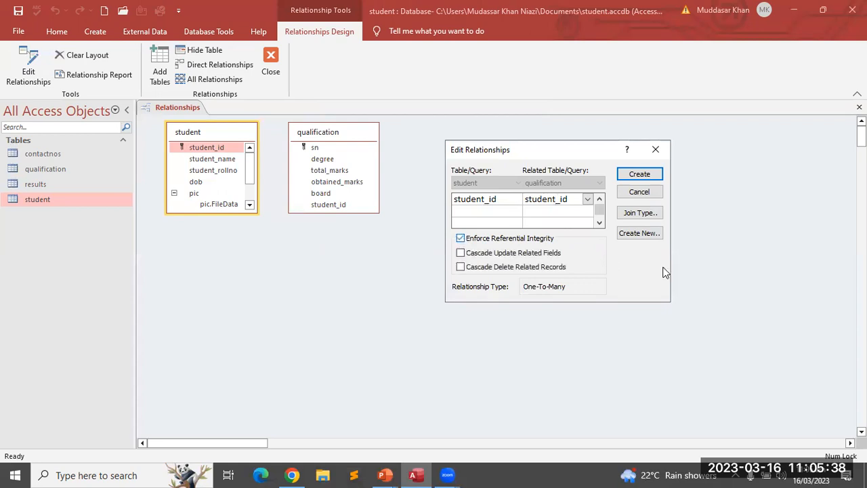
click(462, 254)
click(460, 267)
click(639, 174)
click(328, 134)
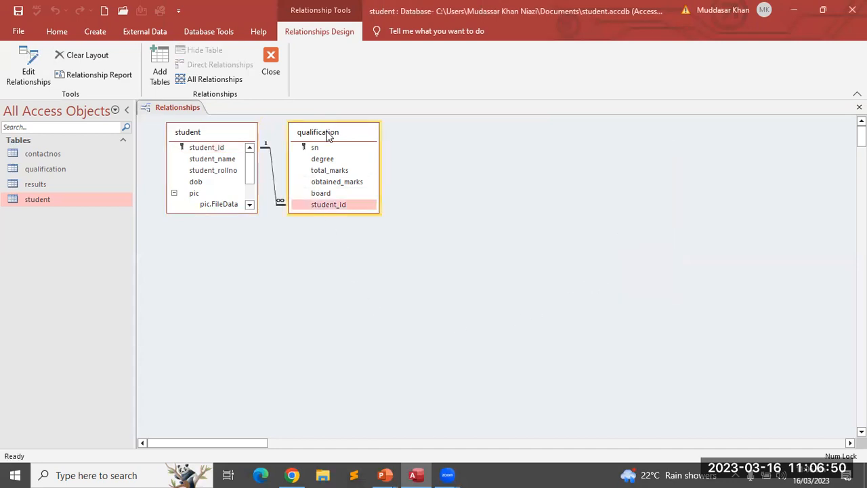
Move the qualification table further right and select student_id in both tables
drag(326, 134, 523, 150)
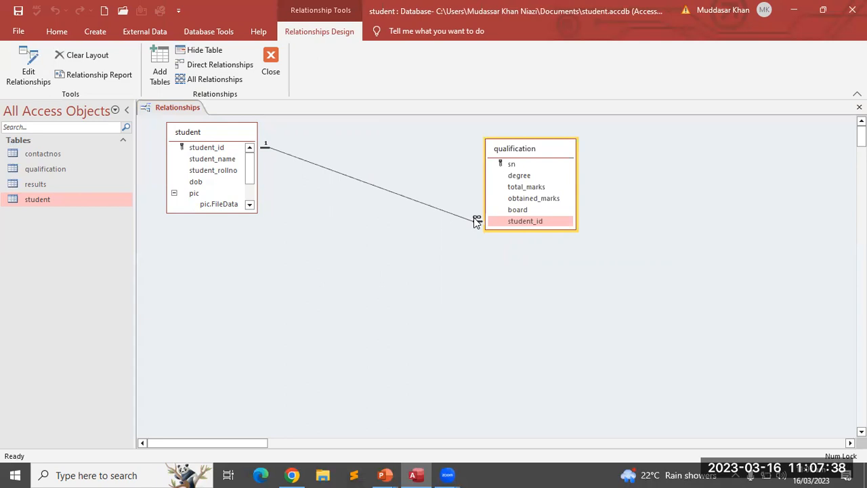
click(193, 148)
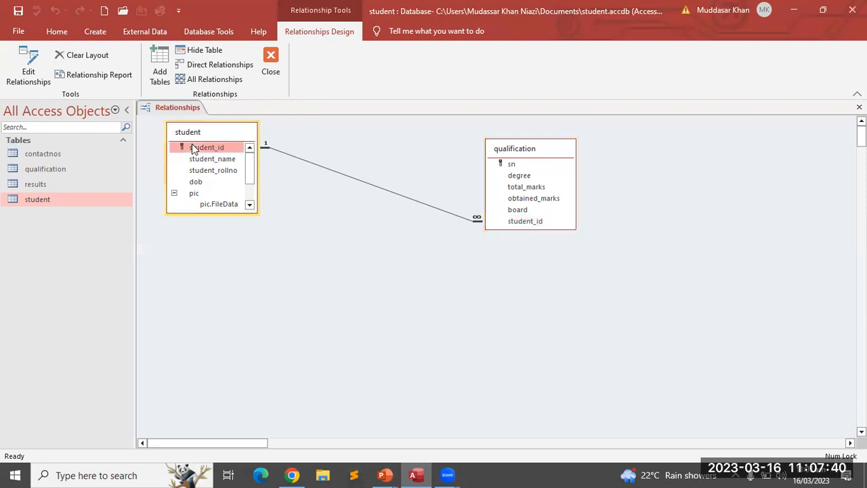
click(515, 220)
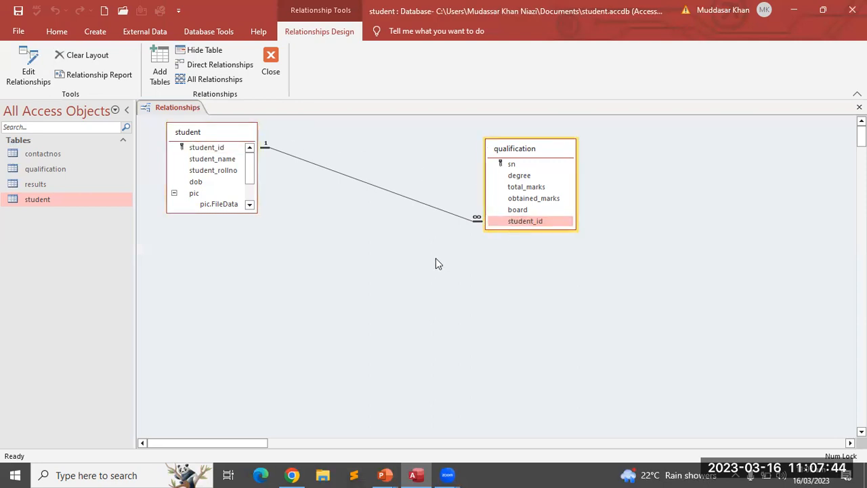
Open the student and qualification datasheets and review the first qualification record
double_click(42, 199)
click(241, 135)
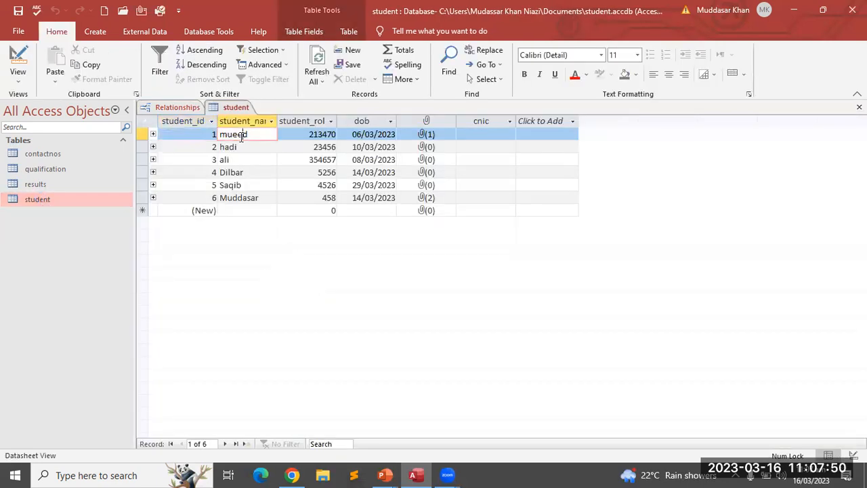
double_click(45, 169)
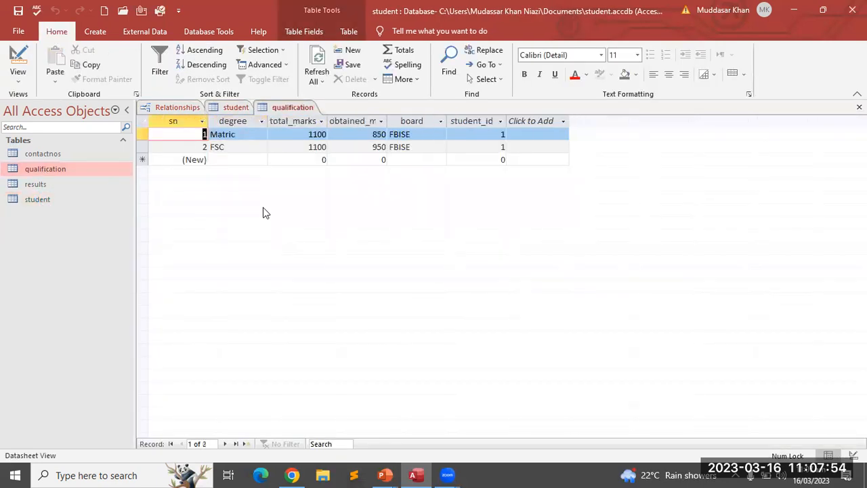
click(239, 138)
click(311, 134)
click(362, 135)
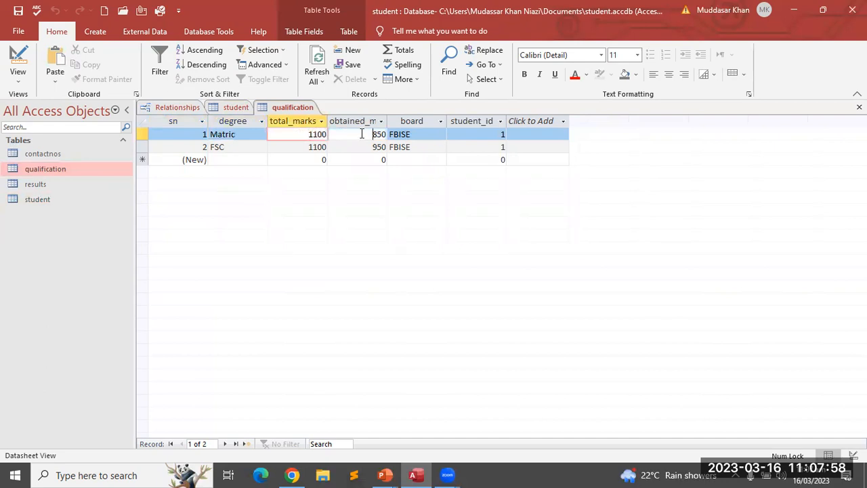
click(417, 134)
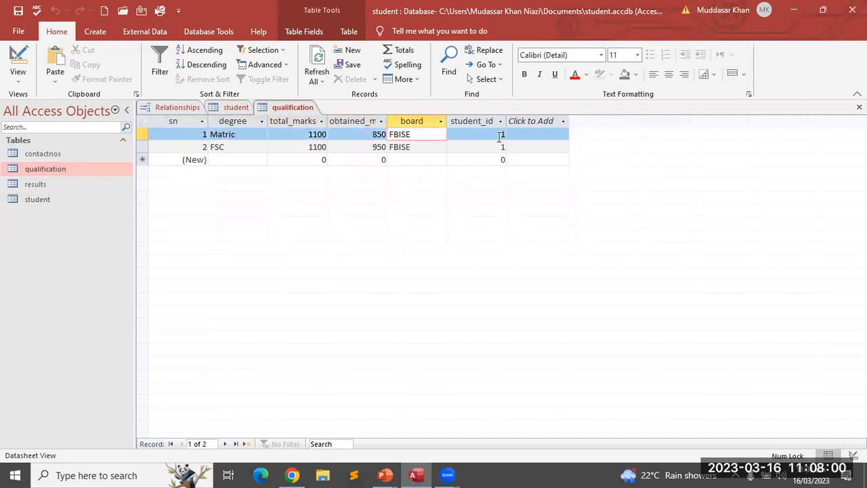
click(500, 135)
Review the second qualification record, then open the contactnos datasheet
click(266, 146)
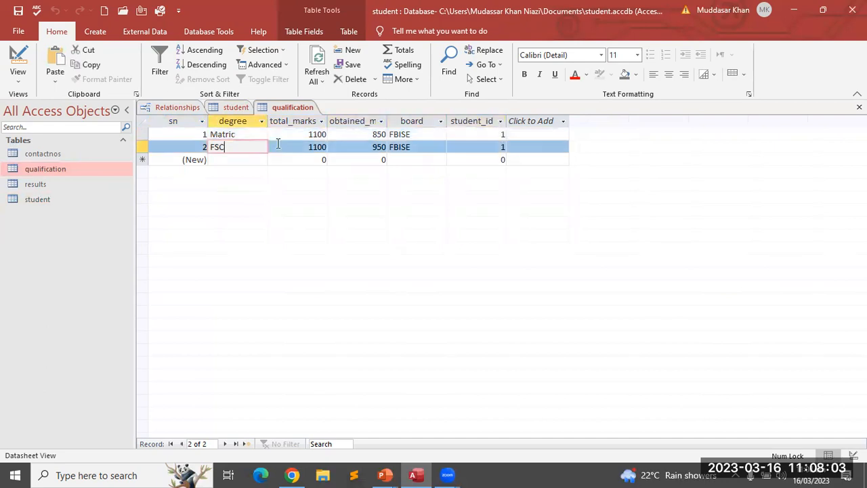
click(313, 146)
click(375, 147)
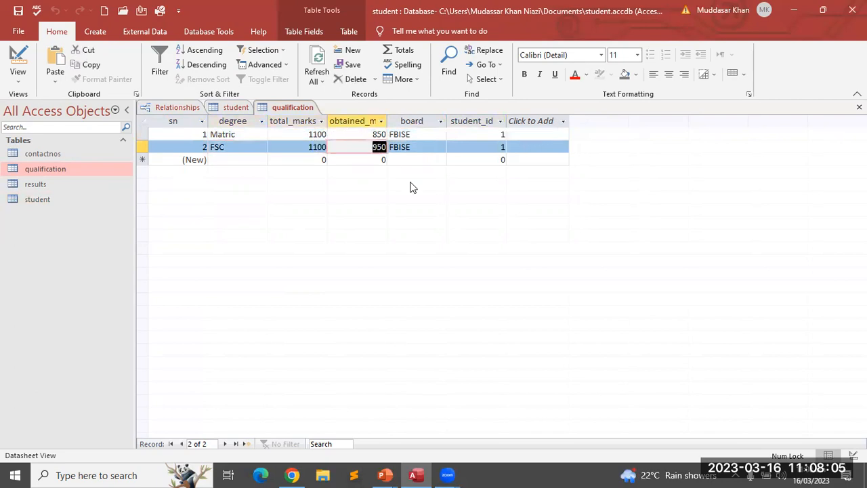
click(410, 150)
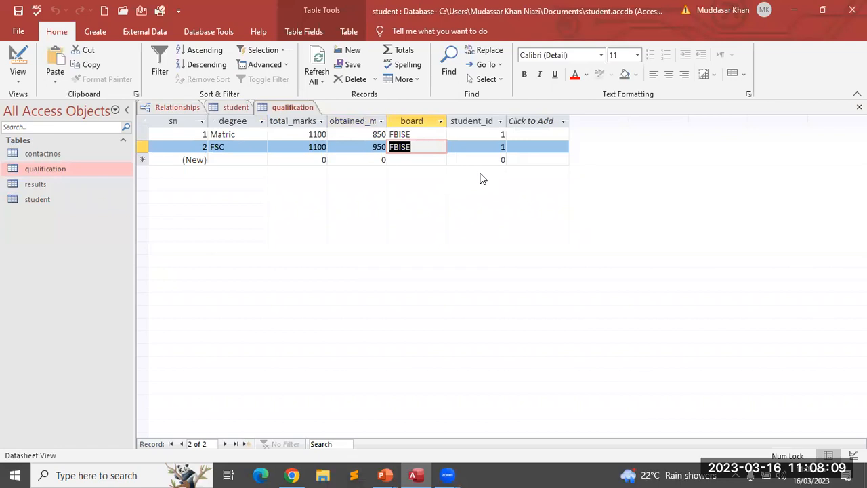
click(496, 146)
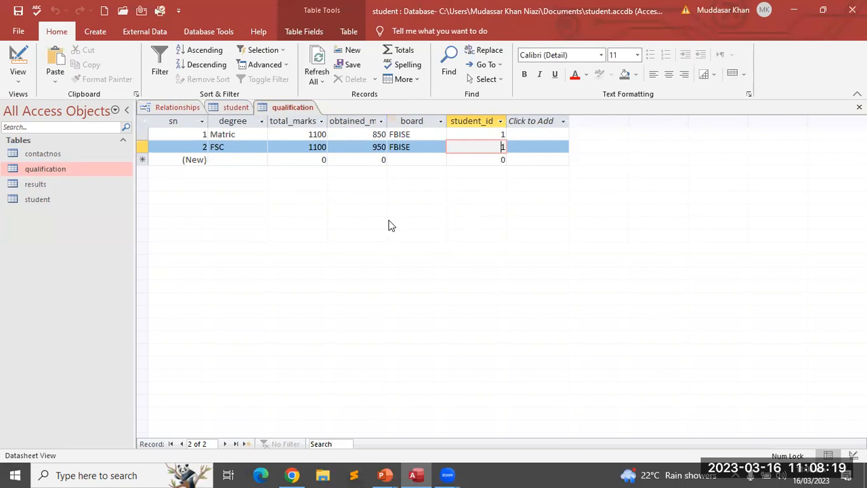
click(57, 156)
double_click(57, 154)
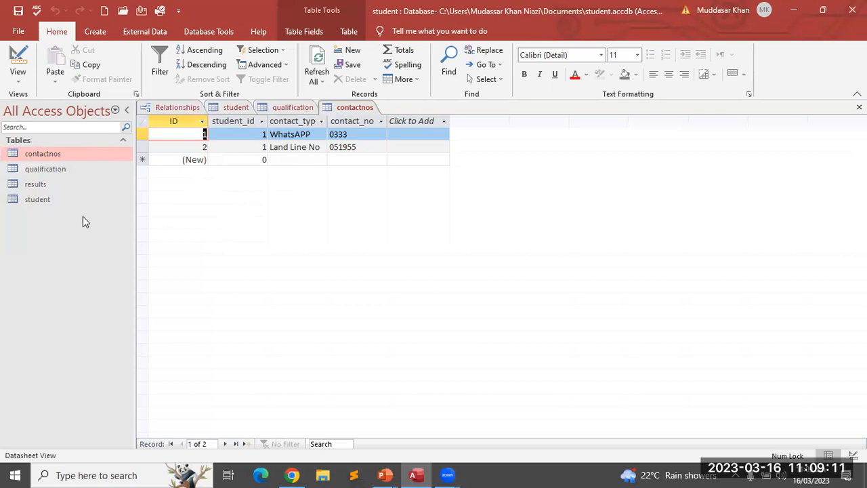
Check the student datasheet and the existing WhatsAPP and Land Line No contacts
double_click(54, 199)
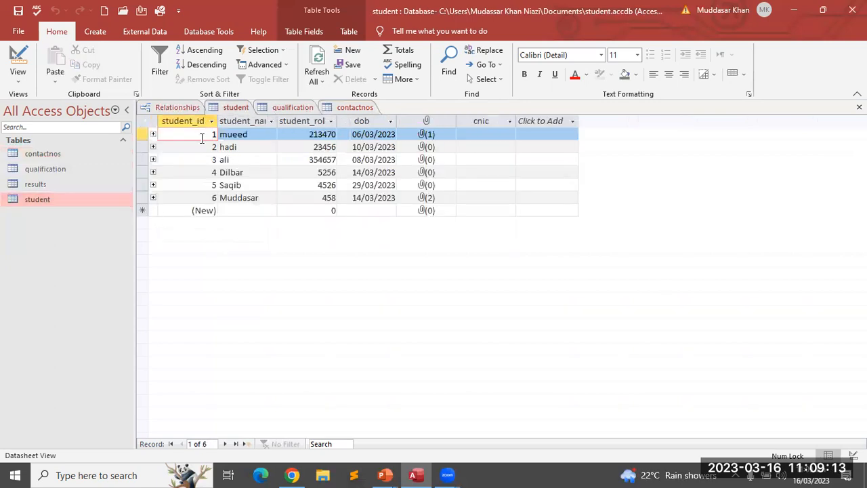
click(207, 135)
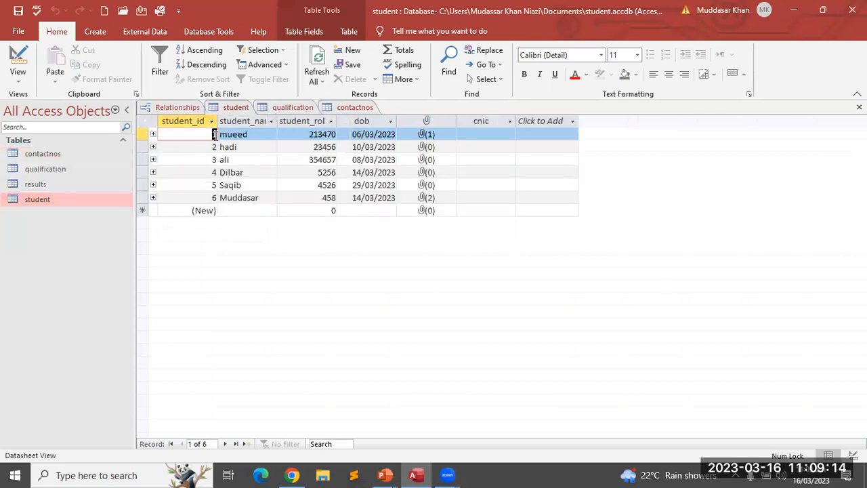
double_click(55, 154)
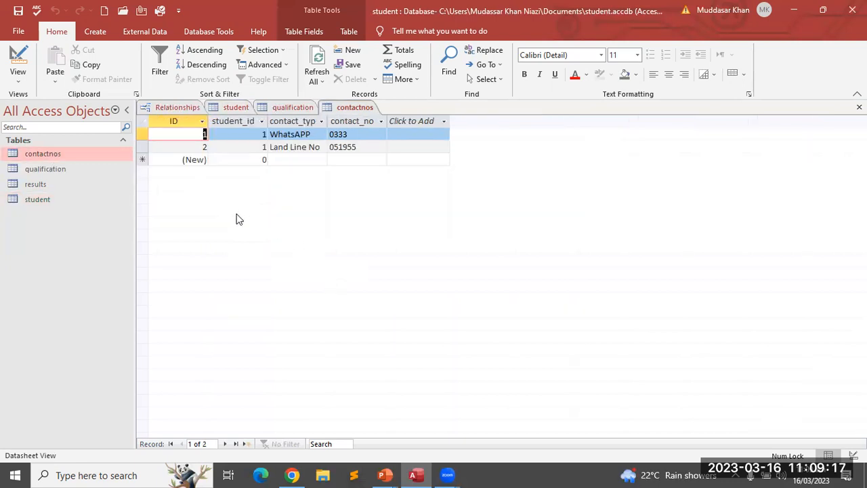
double_click(289, 134)
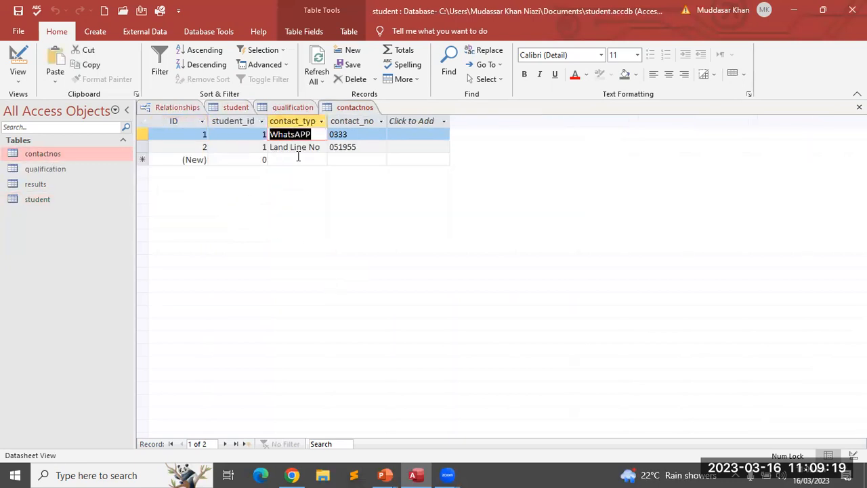
click(357, 137)
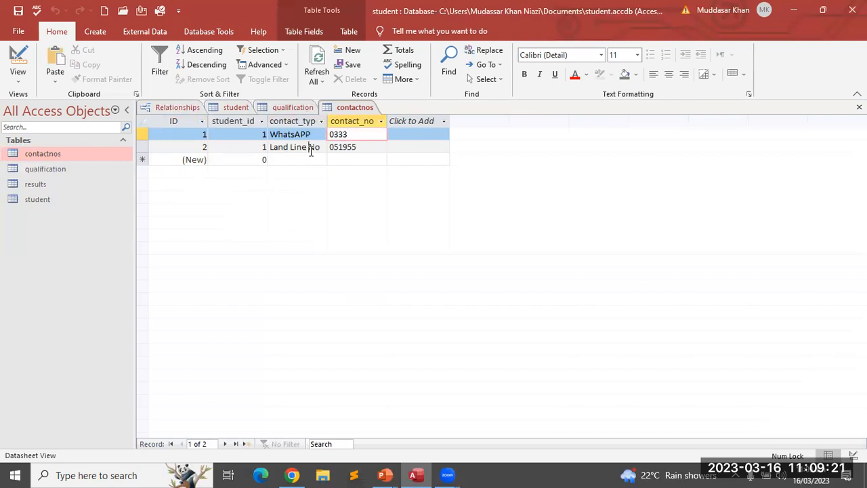
double_click(313, 147)
click(342, 147)
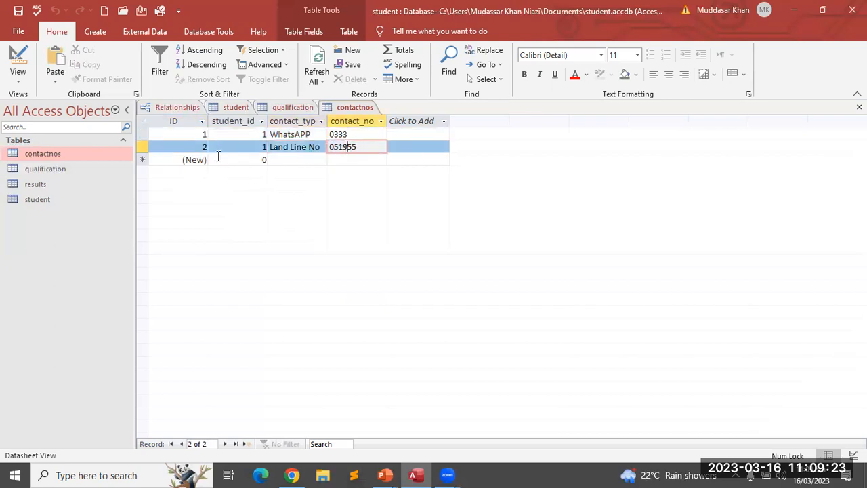
Add a contactnos record for student_id 1: contact_type email_address, with the student's e-mail address
click(261, 160)
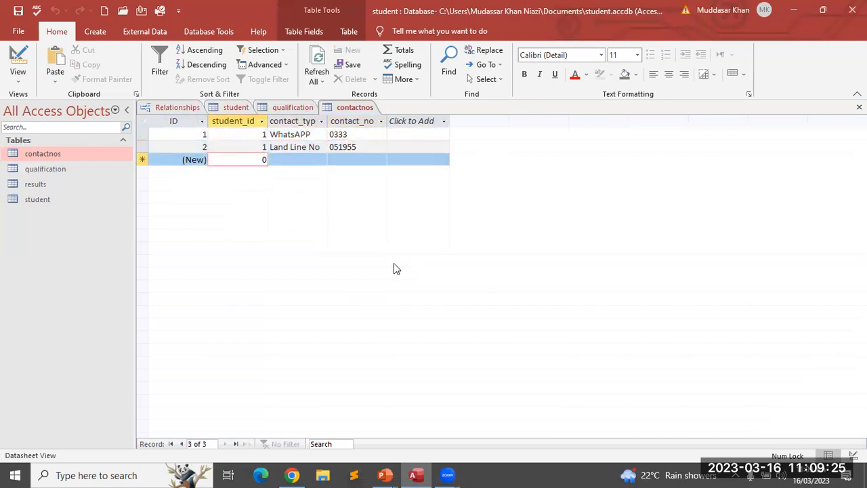
key(BackSpace)
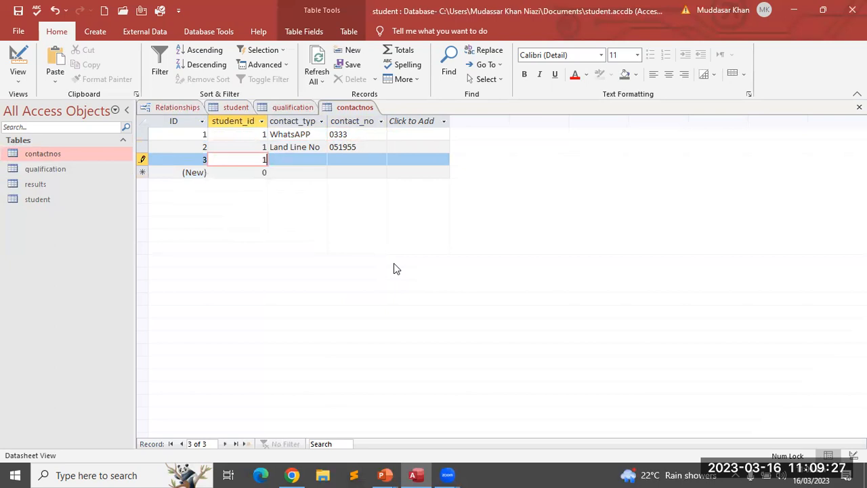
text(1)
key(Tab)
text(ema)
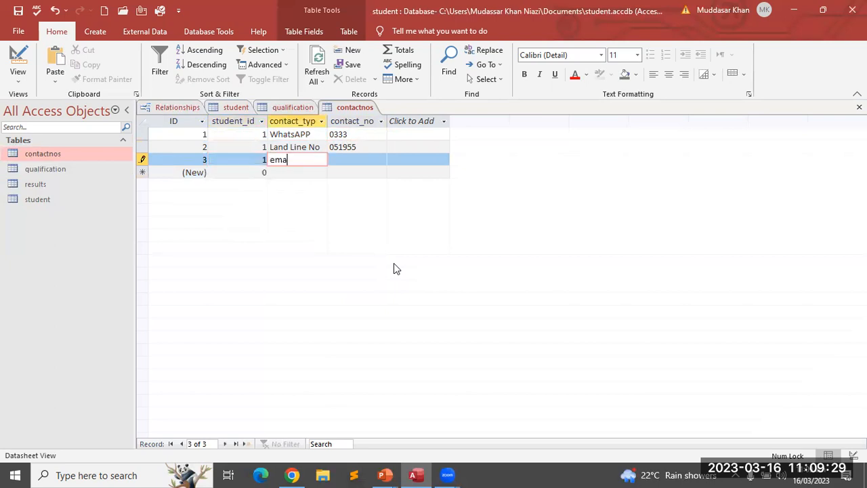
text(il_address)
key(Tab)
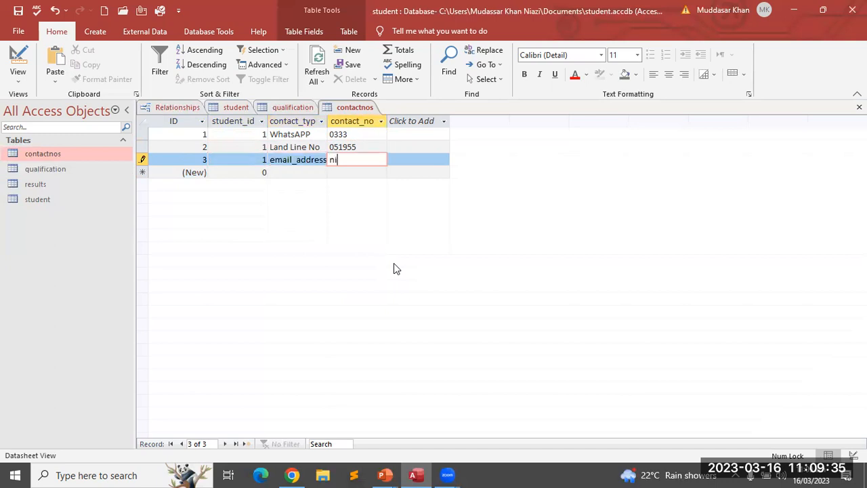
key(Tab)
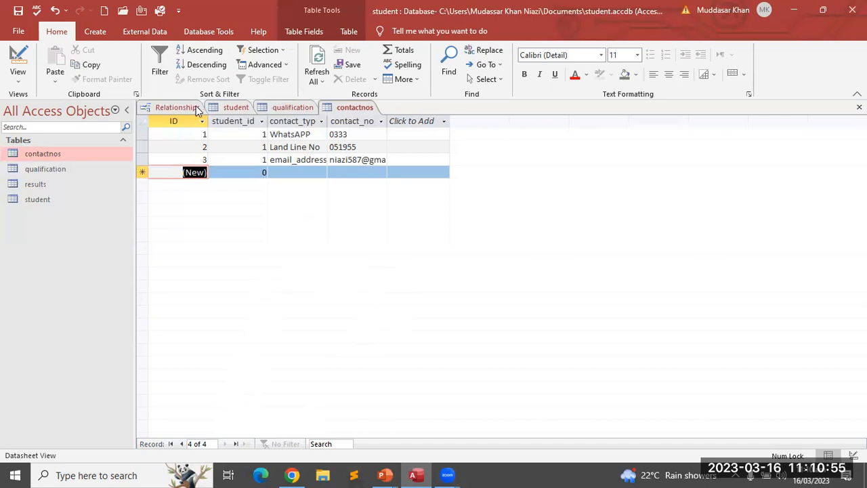
Return to the relationships diagram and dismiss an empty Edit Relationships dialog
click(174, 106)
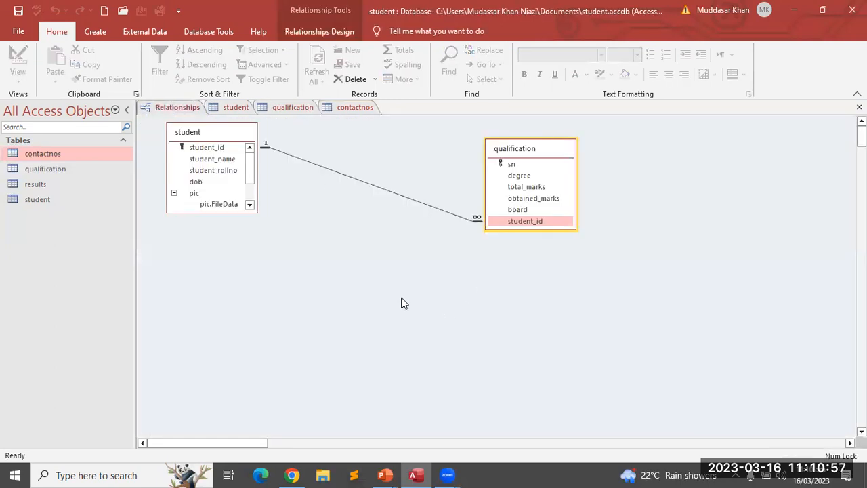
click(219, 30)
click(379, 269)
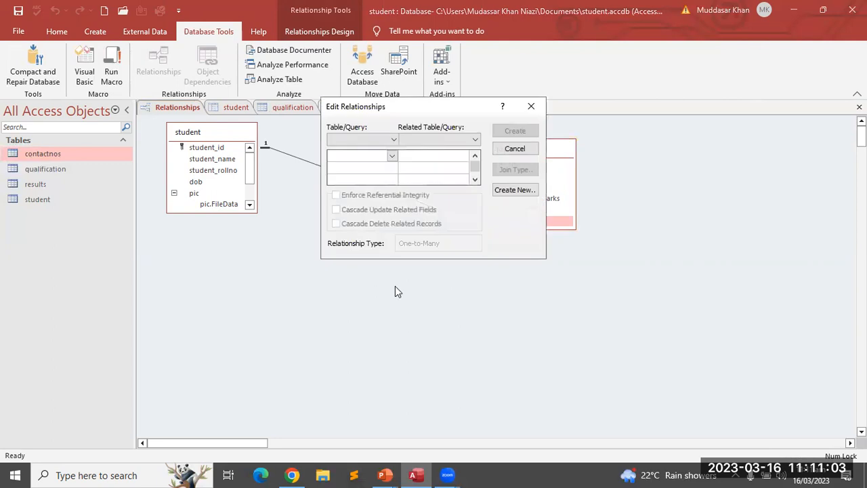
click(531, 107)
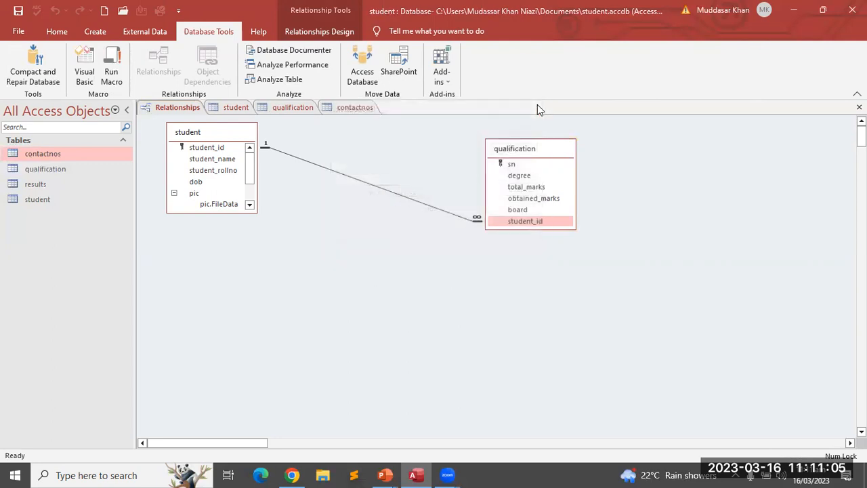
right_click(181, 107)
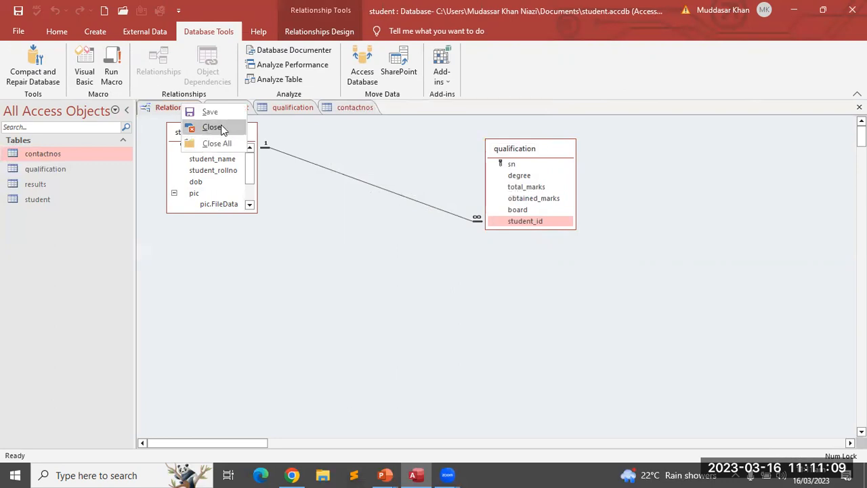
Close the qualification, contactnos and student datasheets
click(291, 107)
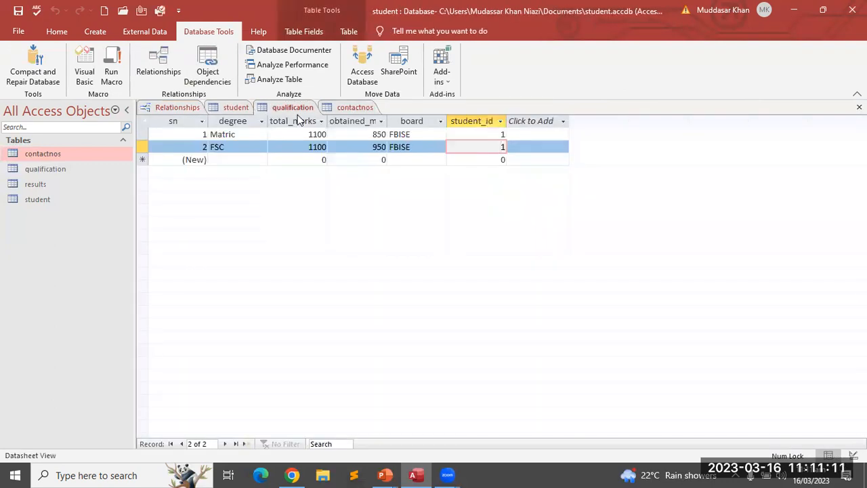
middle_click(295, 115)
click(294, 111)
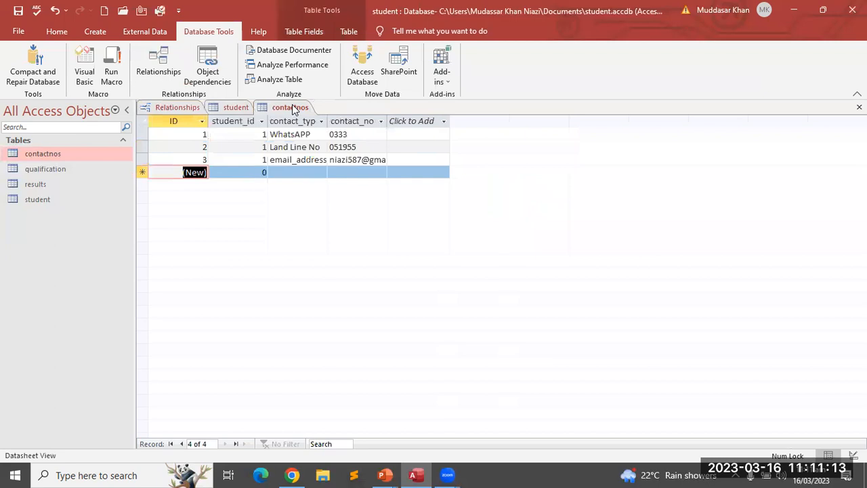
middle_click(294, 110)
click(251, 109)
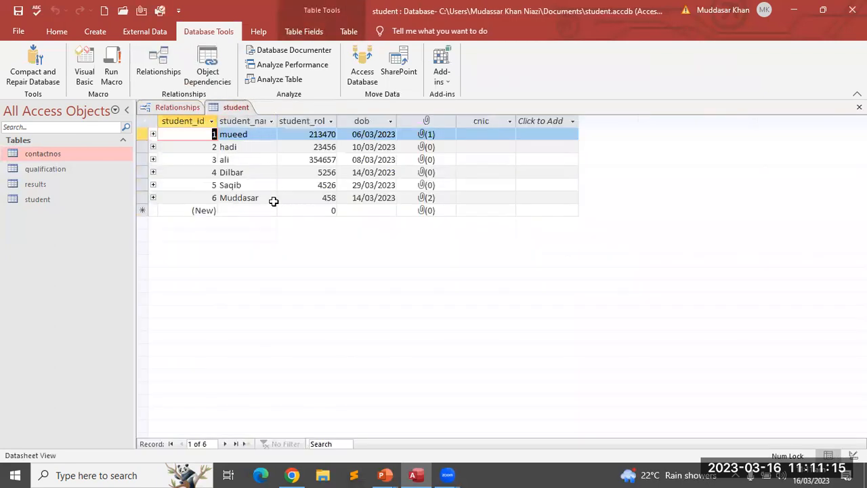
key(ctrl+F4)
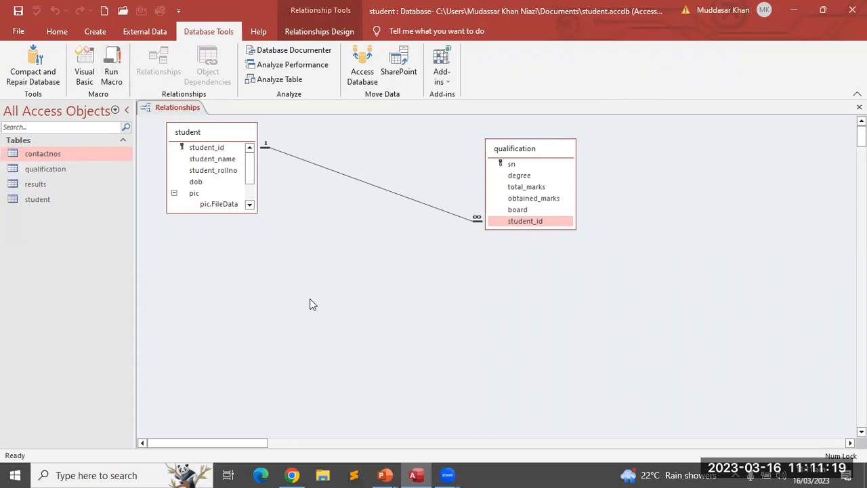
Close the Relationships view, saving the layout changes
click(351, 181)
click(327, 342)
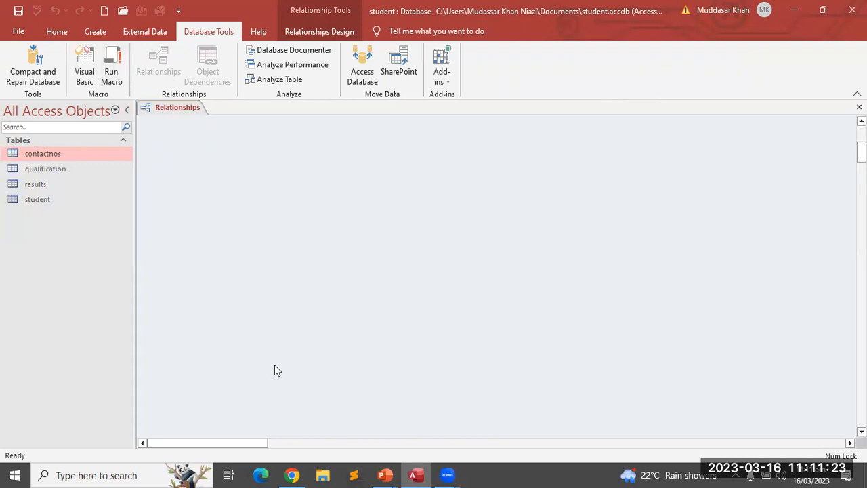
right_click(173, 108)
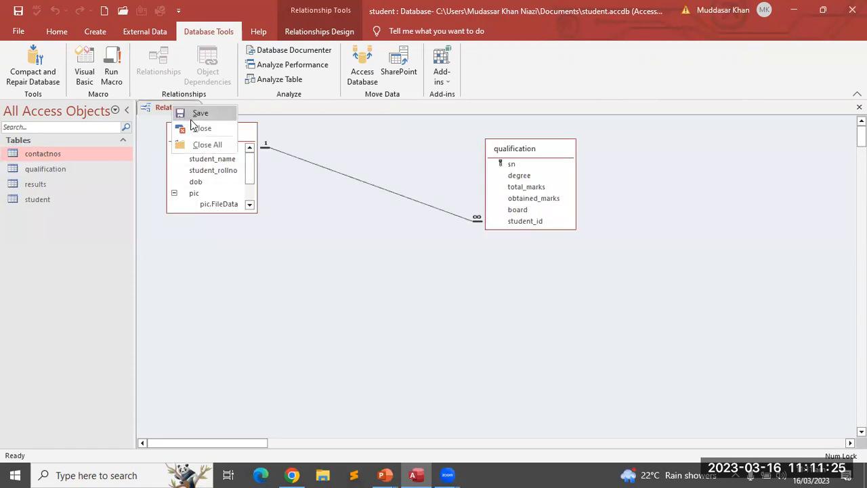
click(202, 129)
click(389, 273)
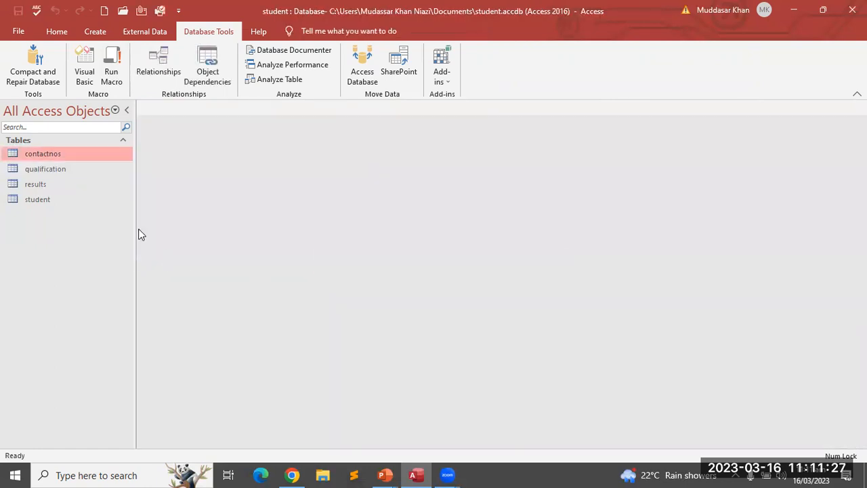
Reopen Relationships and add the contactnos table below the others
click(169, 70)
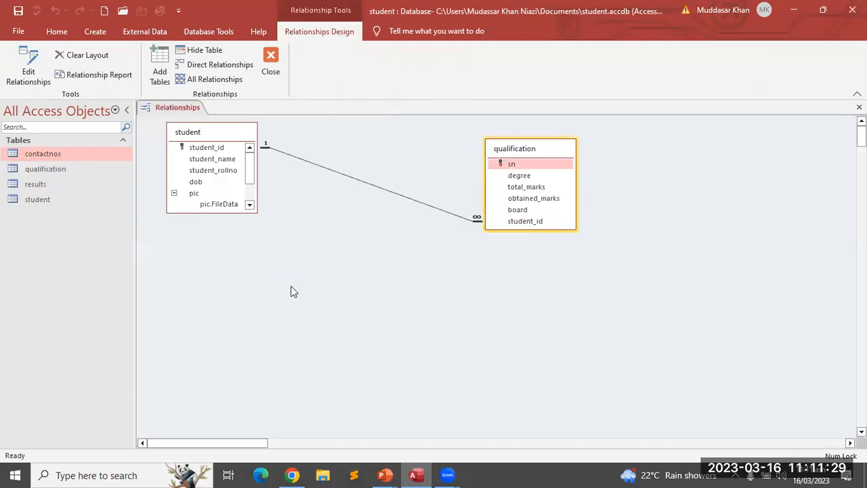
click(160, 68)
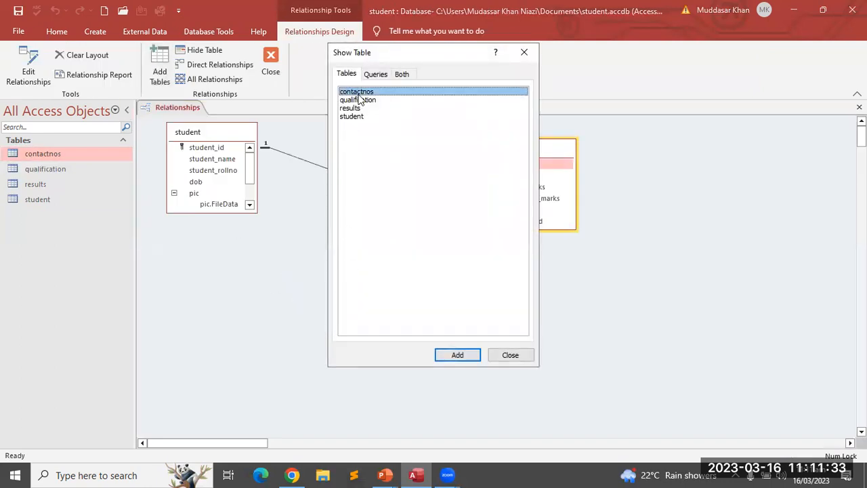
click(459, 356)
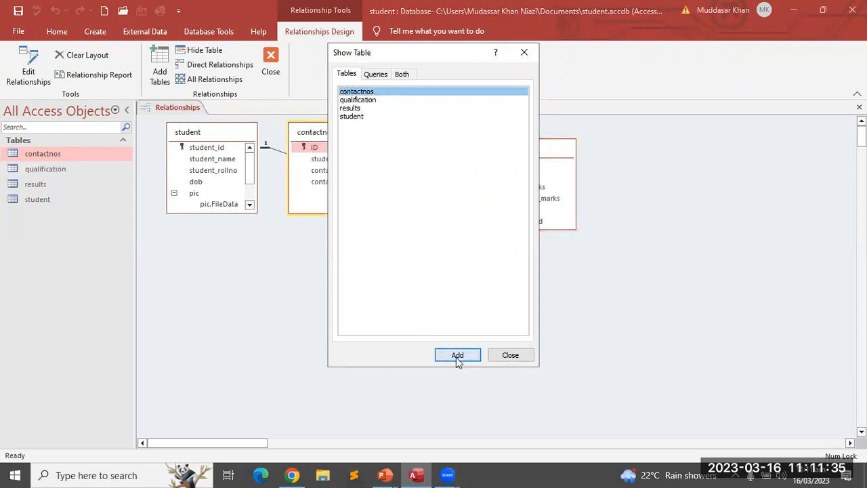
click(524, 52)
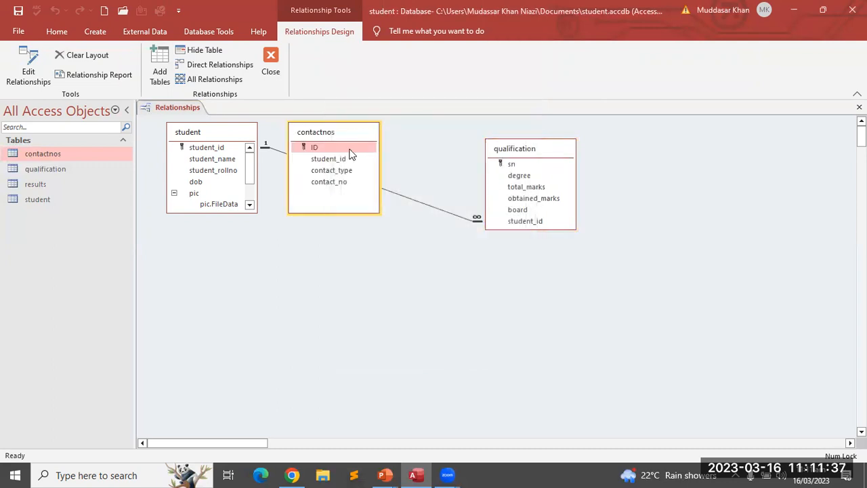
drag(332, 132, 325, 272)
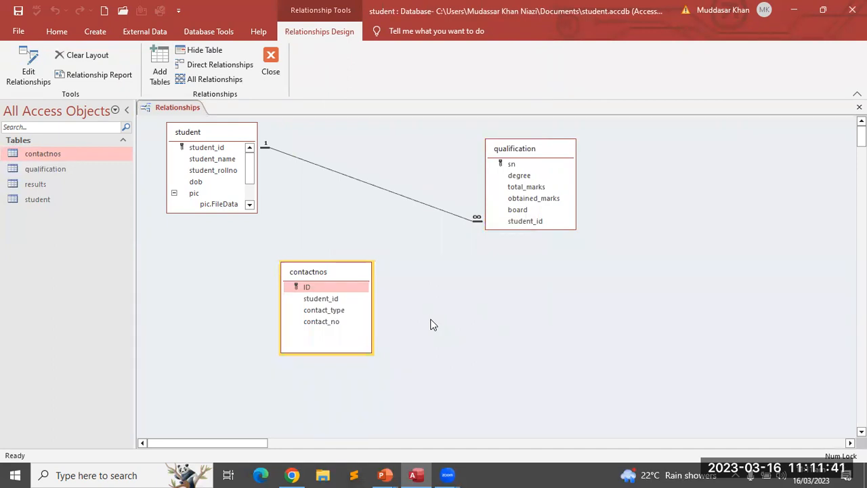
Link student.student_id to contactnos.student_id with referential integrity and both cascade options
click(218, 149)
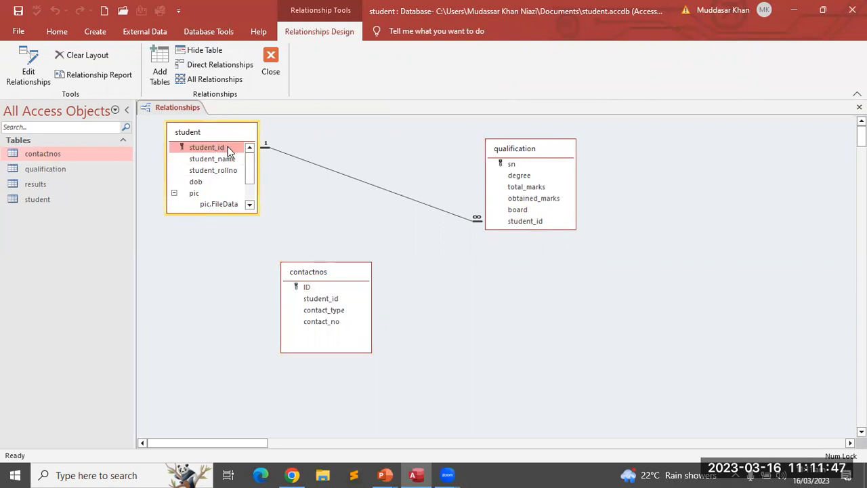
drag(228, 149, 314, 297)
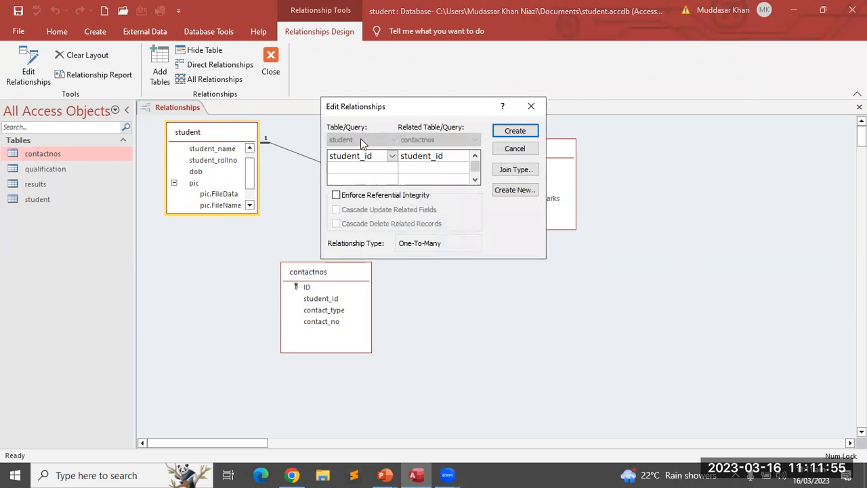
click(336, 195)
click(336, 210)
click(336, 224)
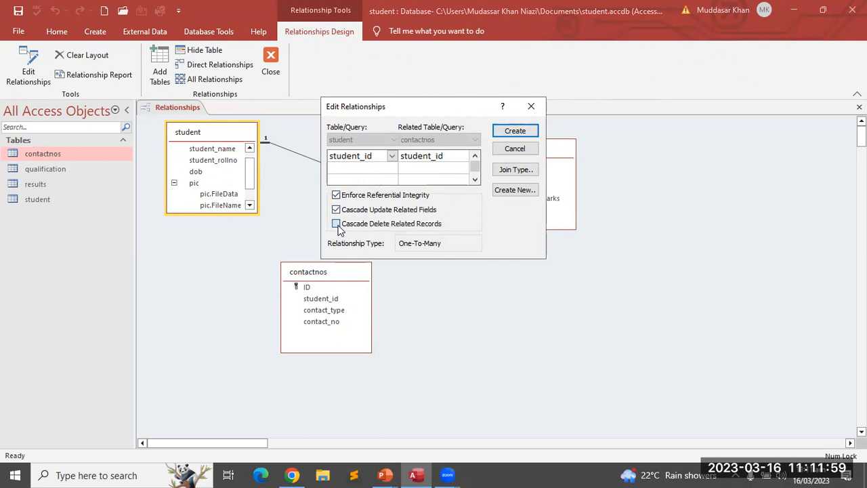
click(514, 133)
click(344, 272)
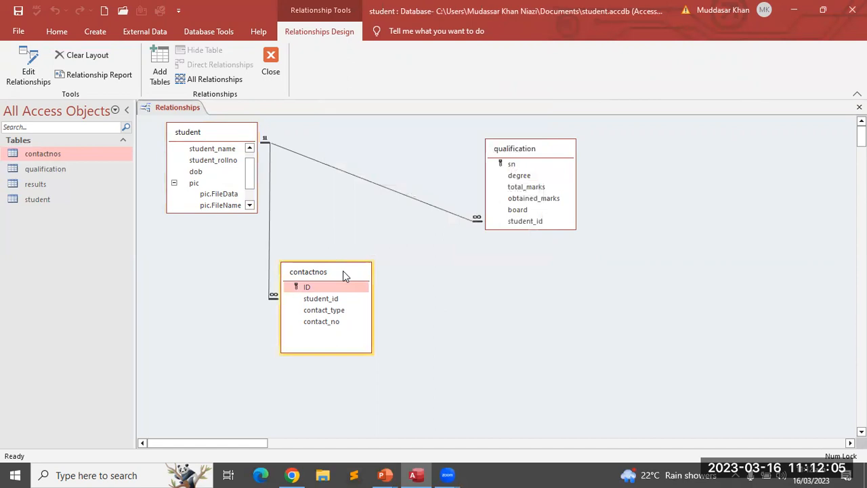
Place qualification beside student with contactnos stacked just beneath it
drag(342, 270, 544, 252)
click(513, 148)
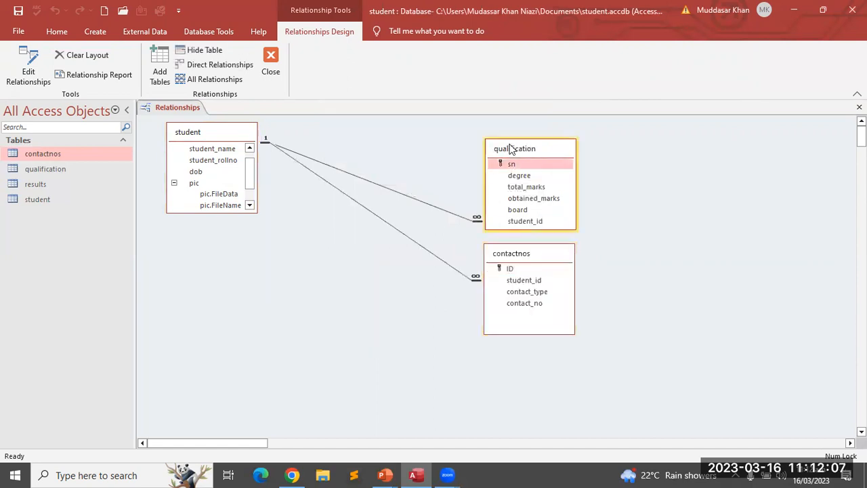
drag(513, 149, 353, 135)
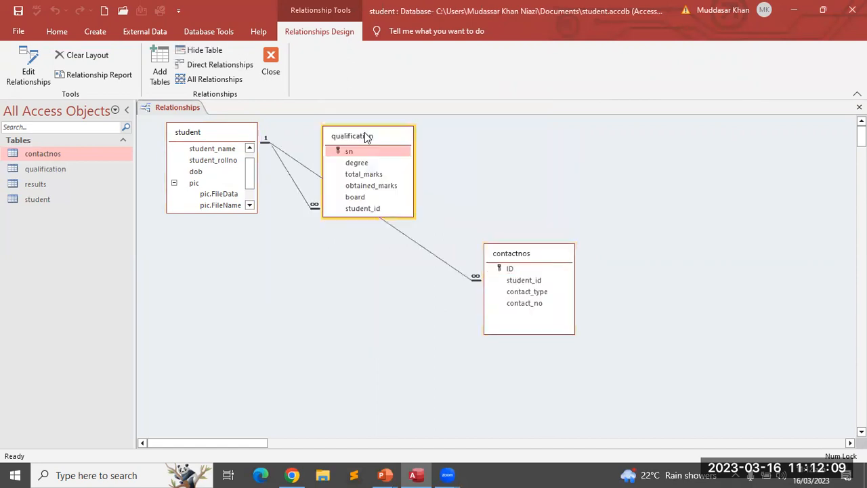
click(511, 264)
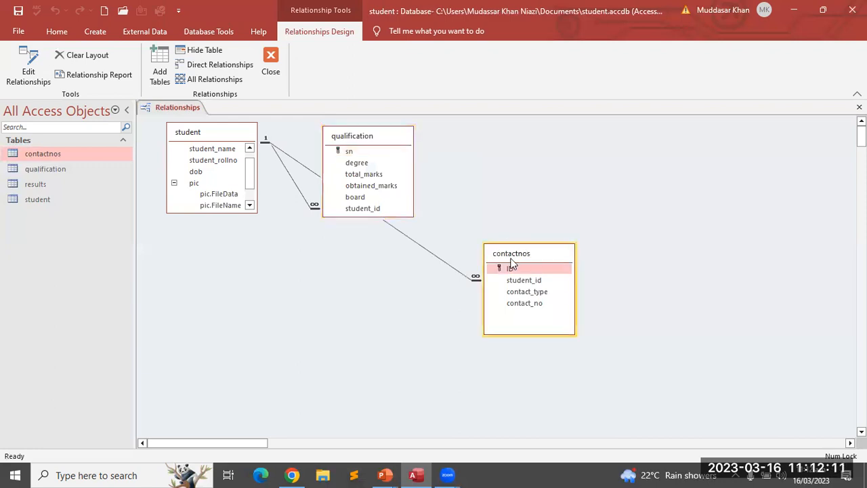
drag(511, 264, 347, 246)
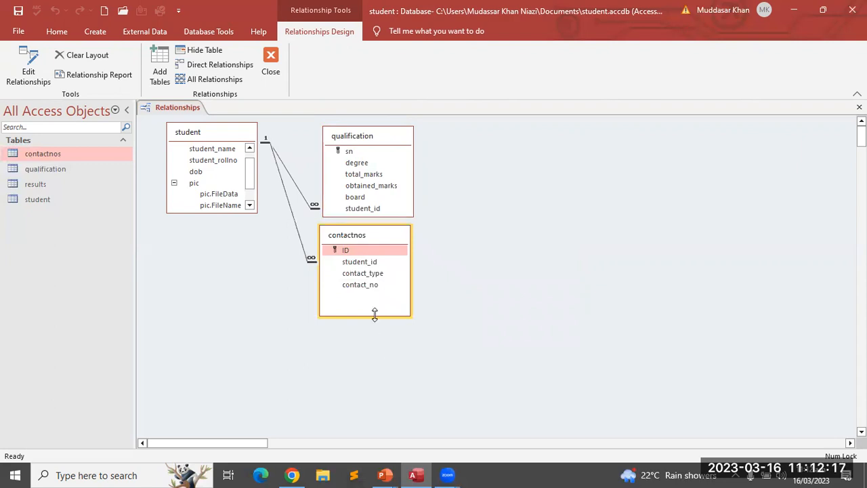
Shrink the contactnos and student boxes and select the student–qualification line
drag(375, 314, 377, 285)
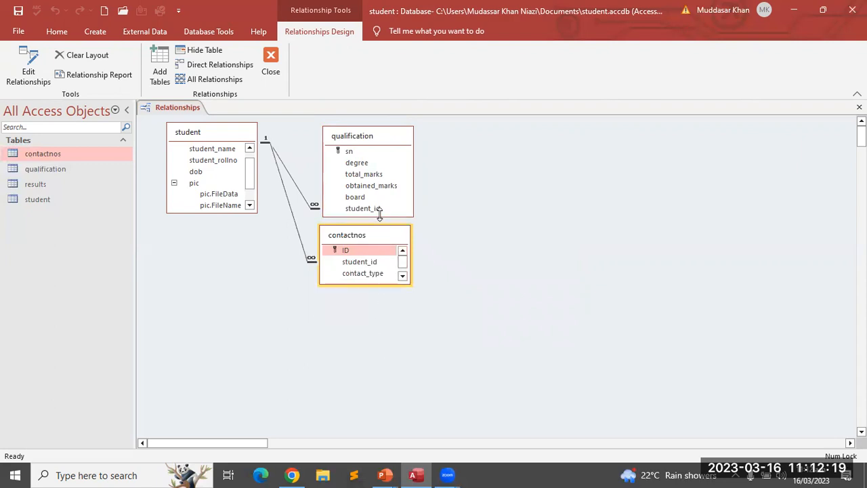
drag(379, 215, 379, 166)
drag(364, 237, 363, 177)
drag(370, 229, 367, 185)
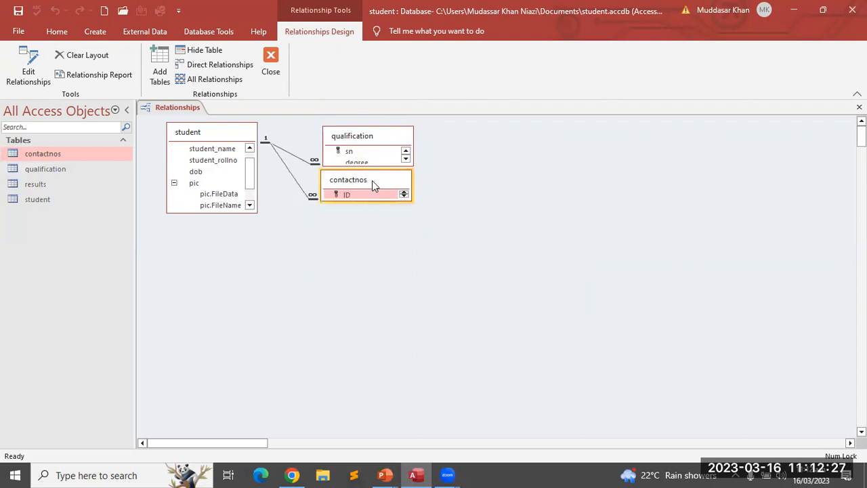
drag(372, 181, 374, 183)
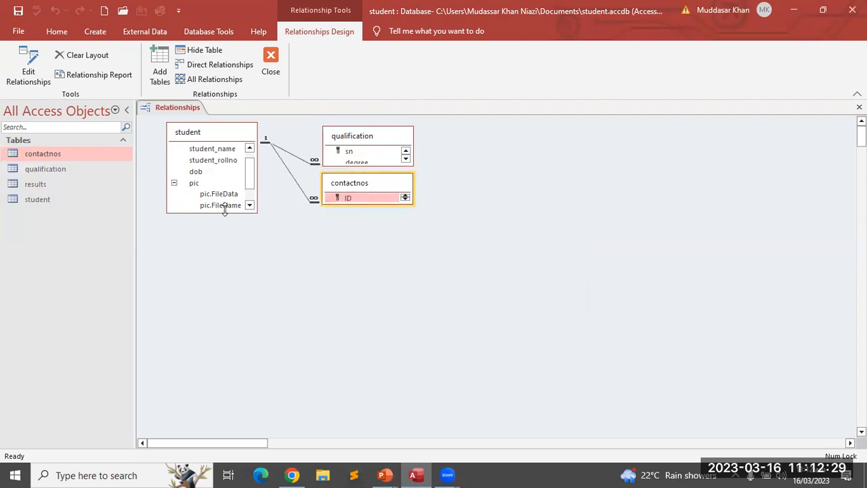
drag(225, 212, 224, 176)
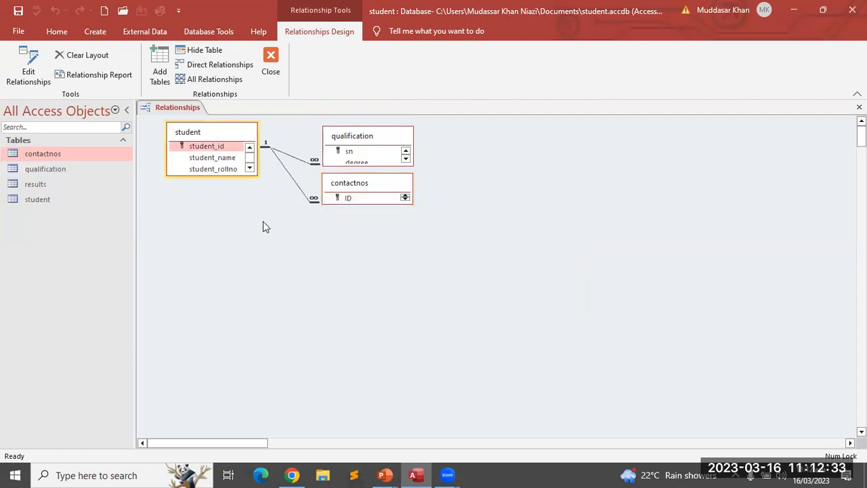
click(293, 161)
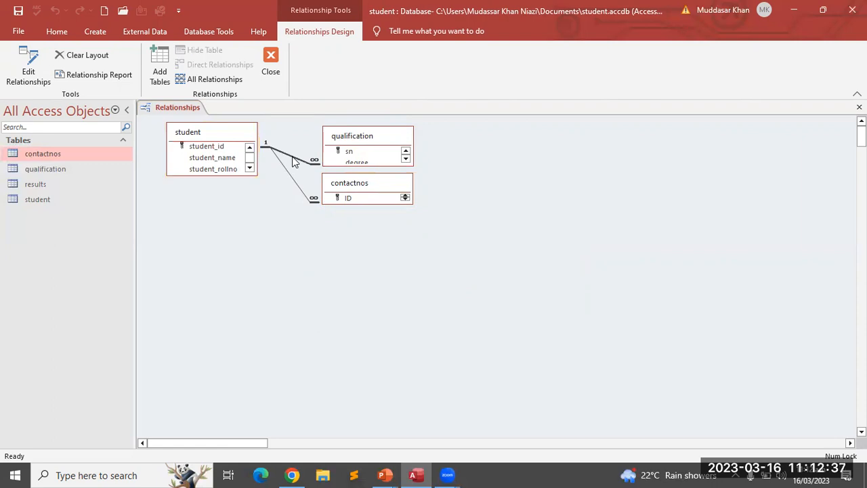
Keep the student–qualification relationship on student_id after trying dob, then open the student datasheet
click(29, 68)
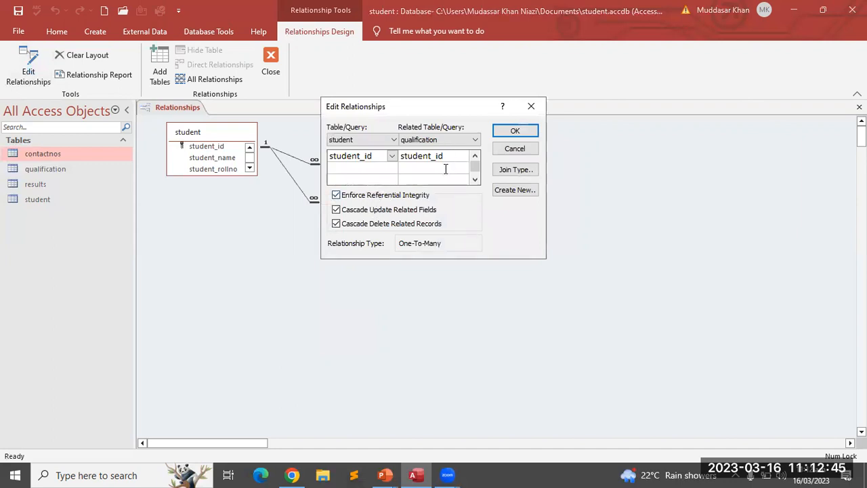
click(392, 157)
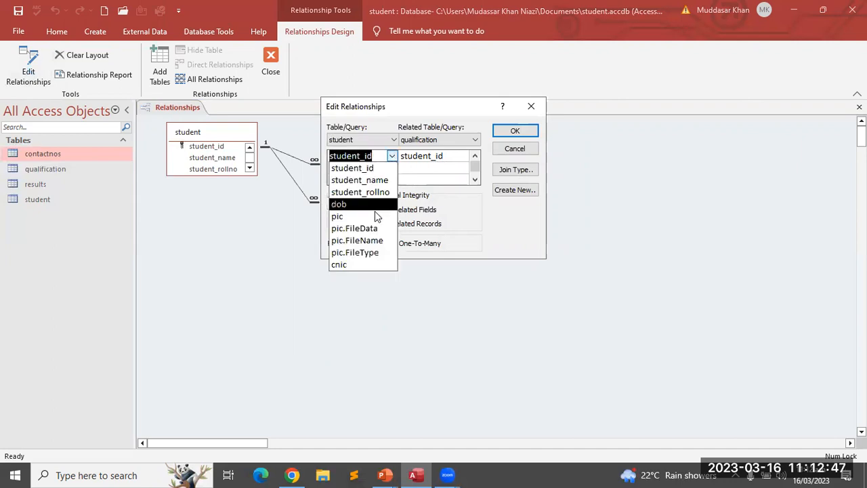
click(352, 205)
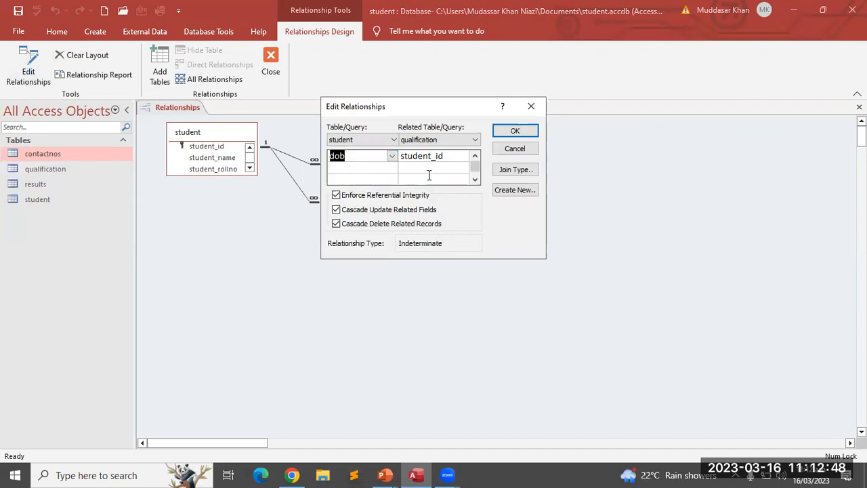
click(392, 156)
click(356, 168)
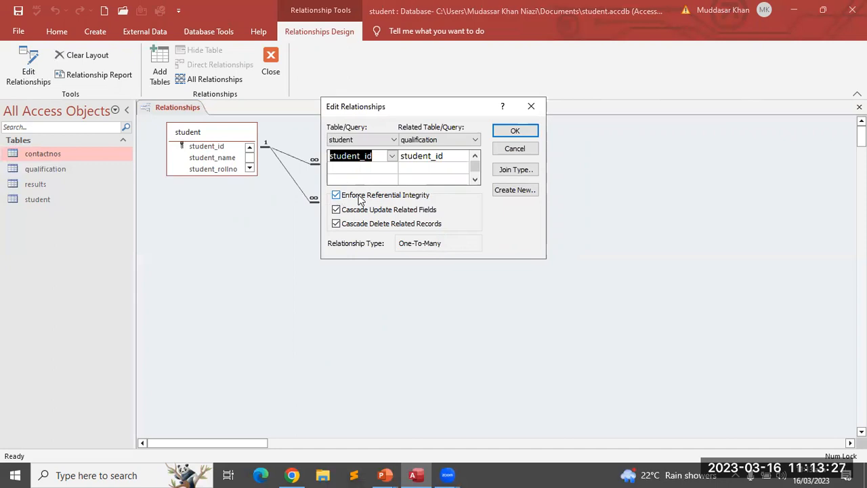
click(515, 133)
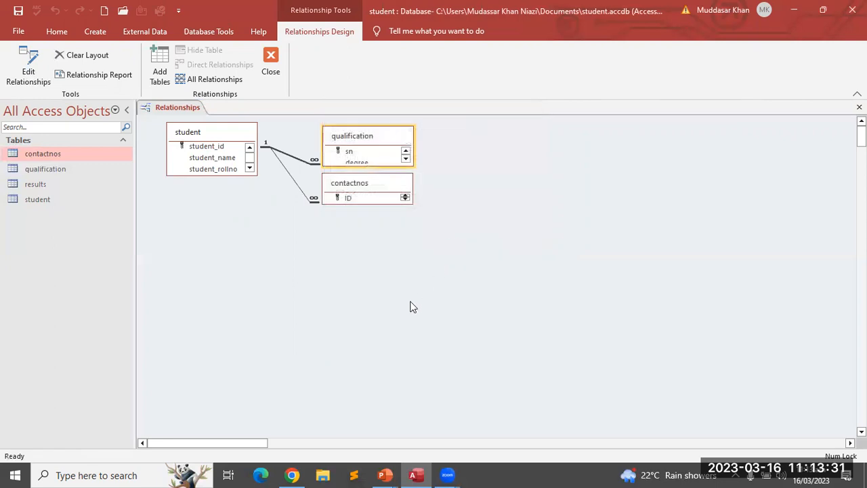
double_click(29, 202)
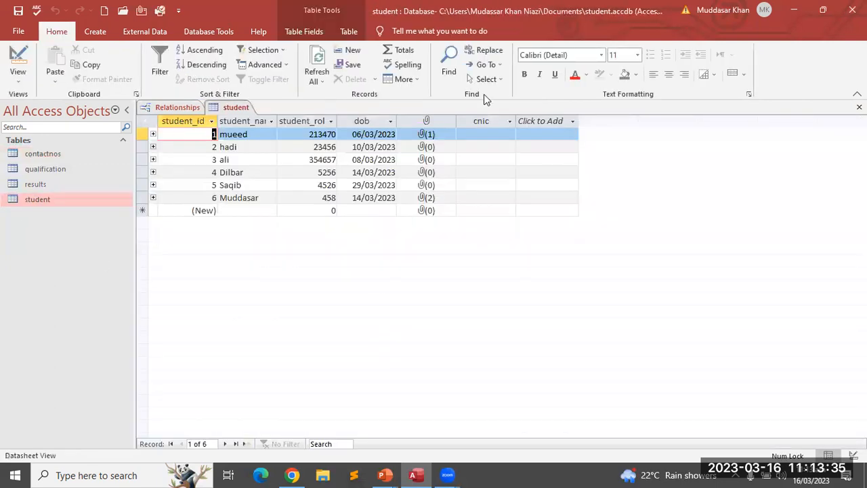
click(480, 121)
Switch the student table from its datasheet to Design view
right_click(480, 121)
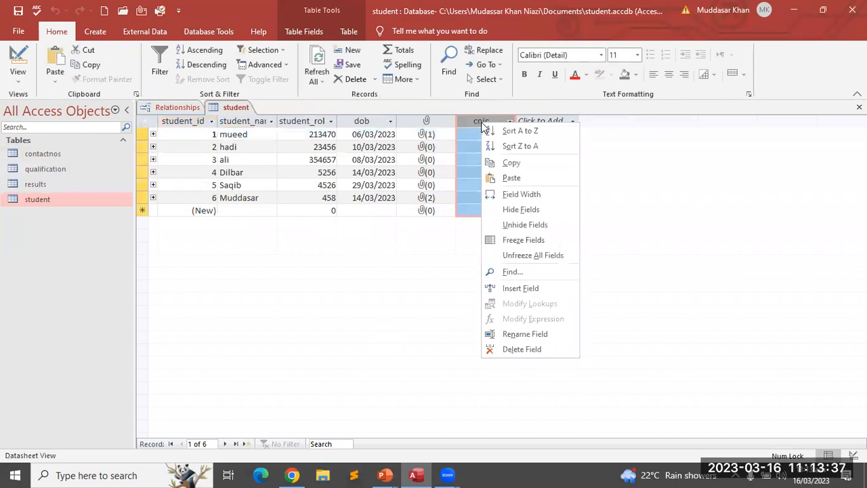
click(400, 302)
click(23, 199)
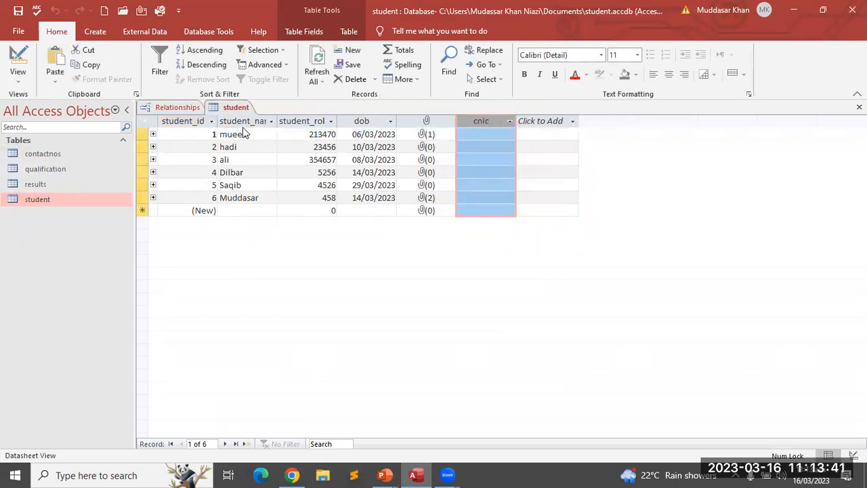
right_click(230, 107)
click(260, 163)
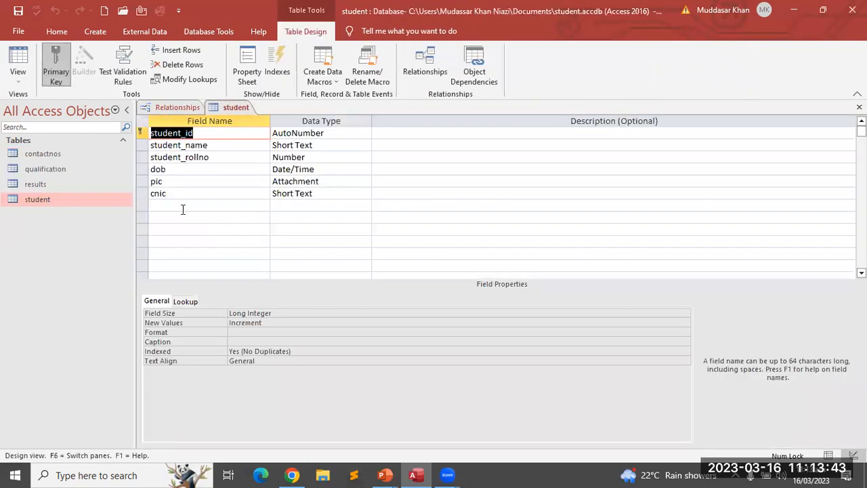
Add a library_card_no field with the Short Text data type after cnic
click(190, 206)
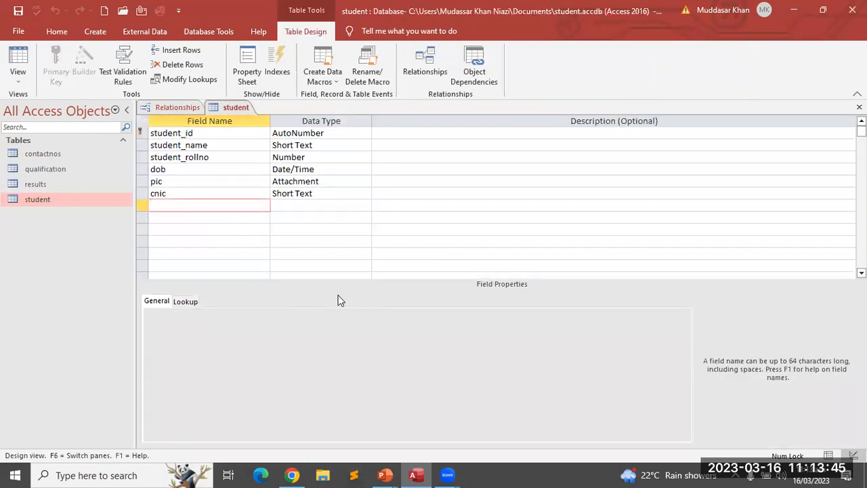
text(library_card_no)
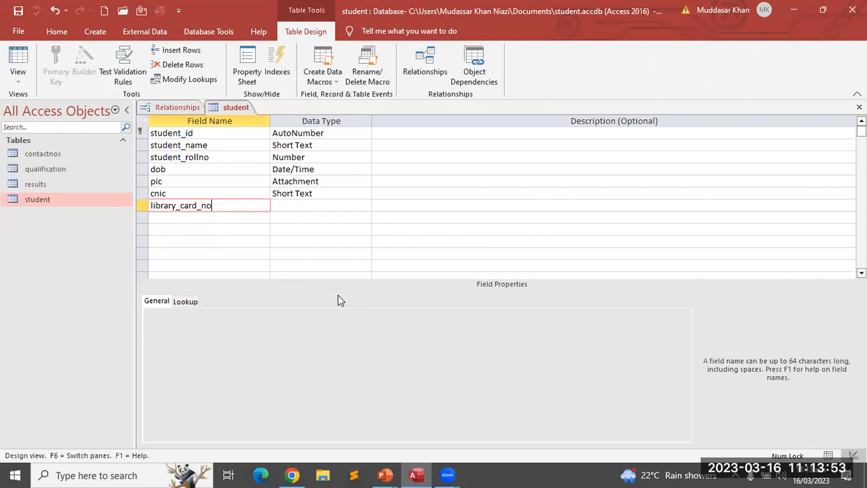
key(Tab)
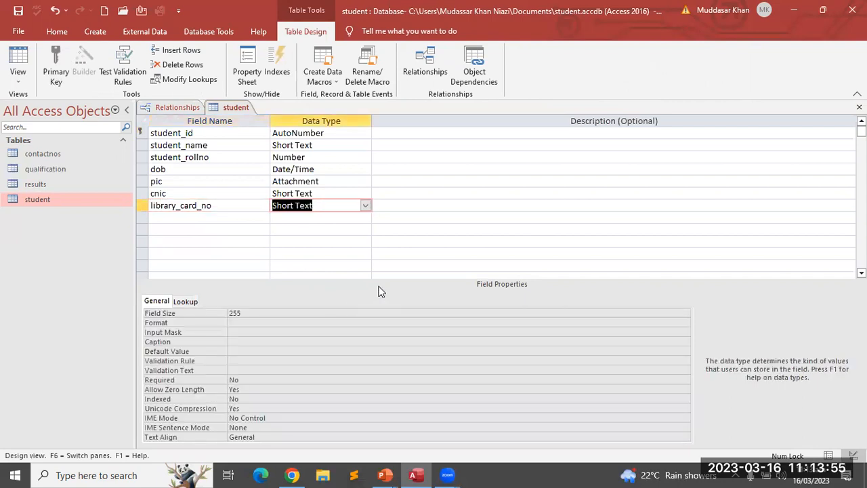
click(351, 244)
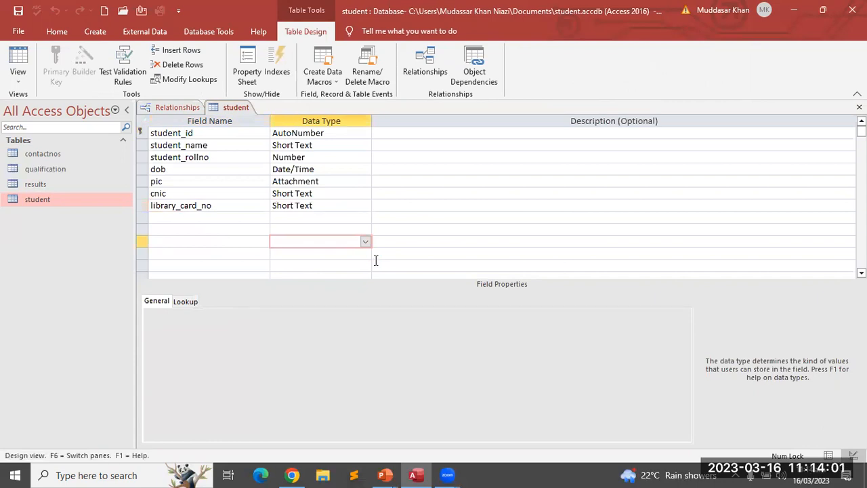
click(229, 207)
click(332, 208)
drag(333, 208, 286, 205)
Add an issue_date field with the Date/Time data type
click(209, 215)
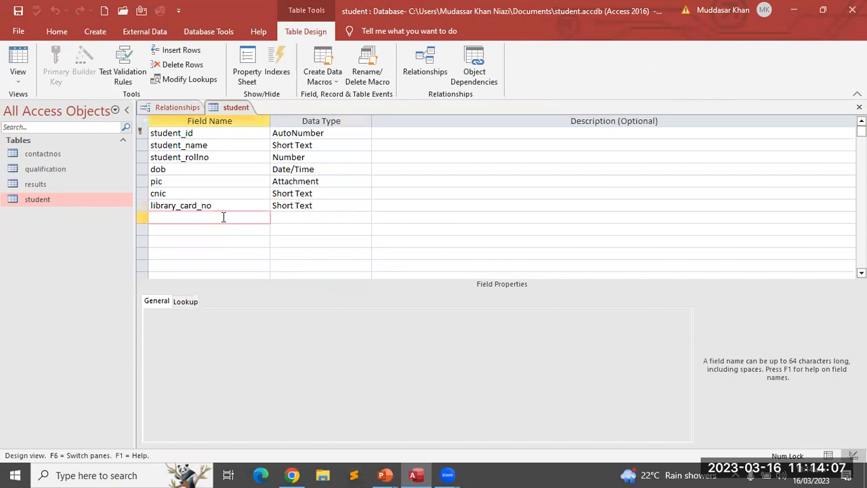
text(issue_date)
key(Tab)
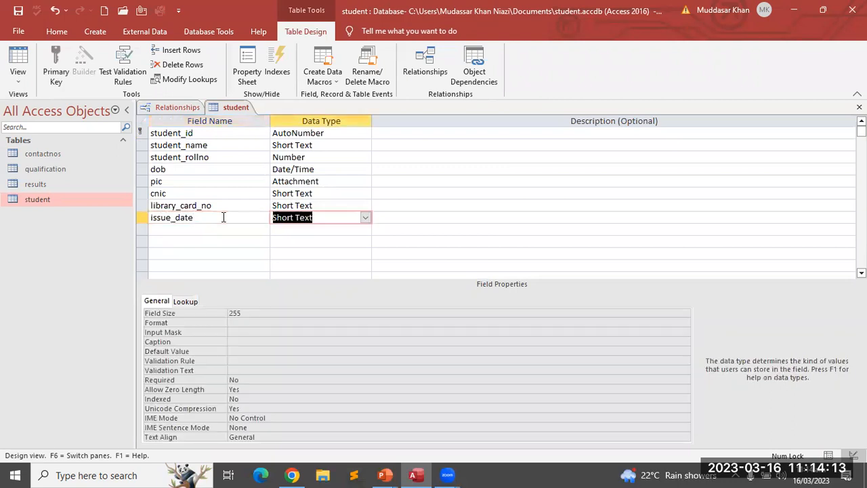
text(date/Time)
key(Tab)
key(Tab)
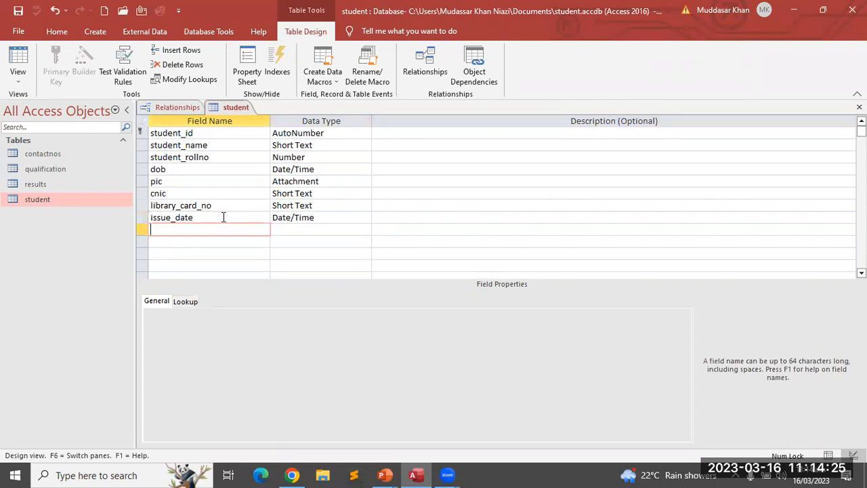
Add an exiray_date field with the Date/Time data type
text(exiray_date)
key(Tab)
text(da)
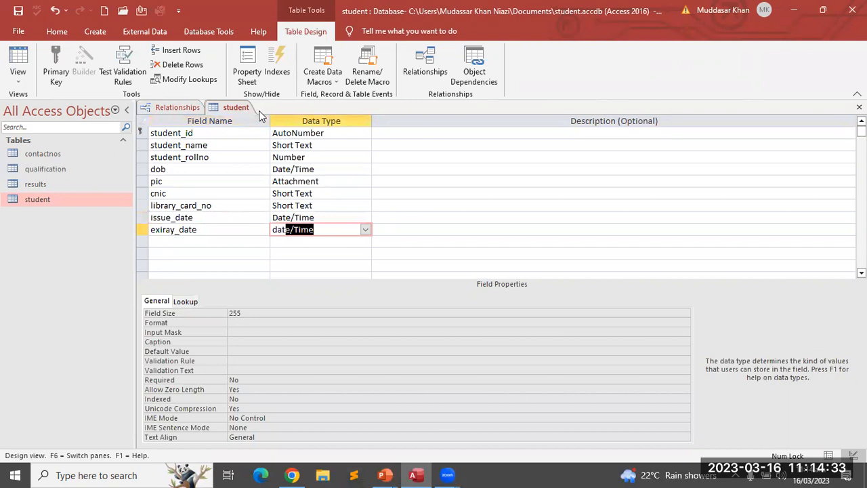
key(Tab)
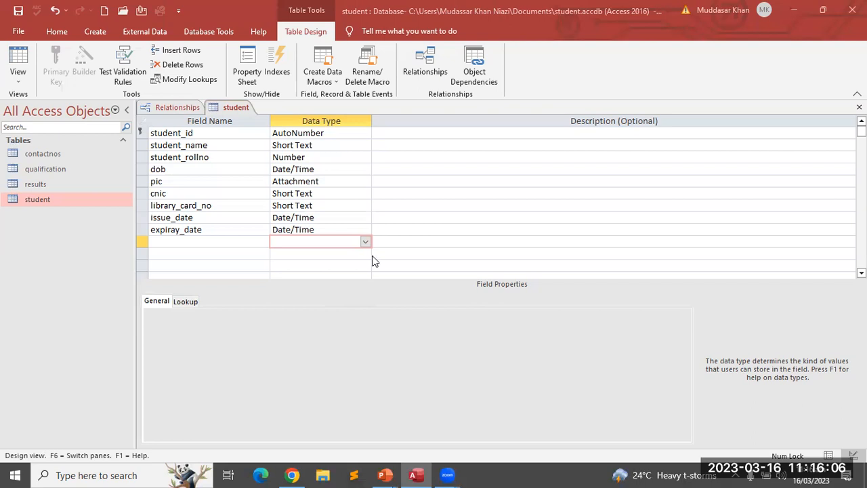
Go back to the last field, now named expiray_date with its Date/Time type
click(402, 231)
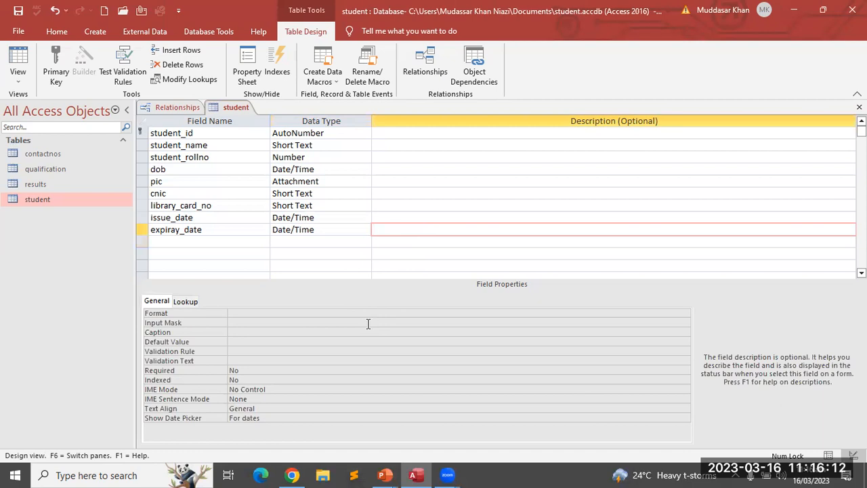
Switch the student table to Datasheet view, saving the three new fields when prompted
right_click(235, 106)
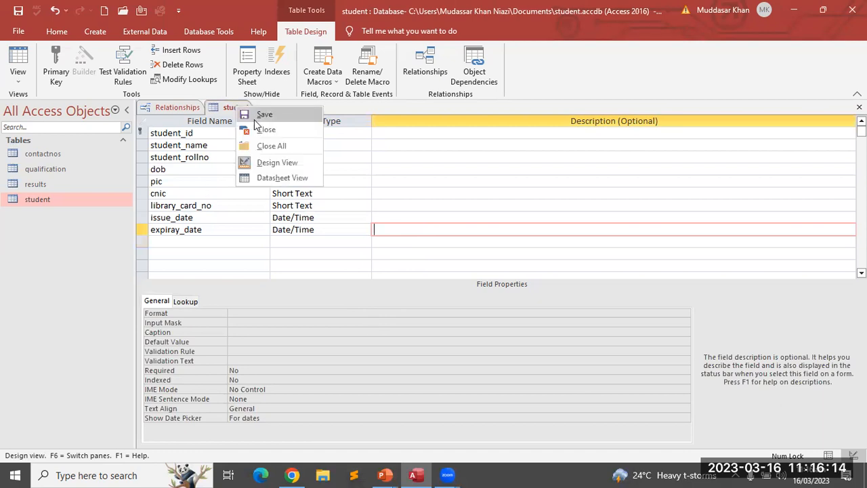
click(265, 178)
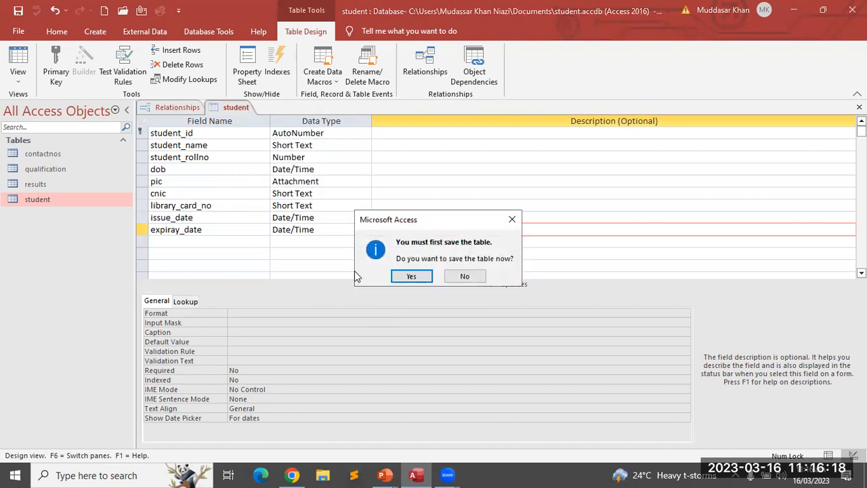
click(409, 277)
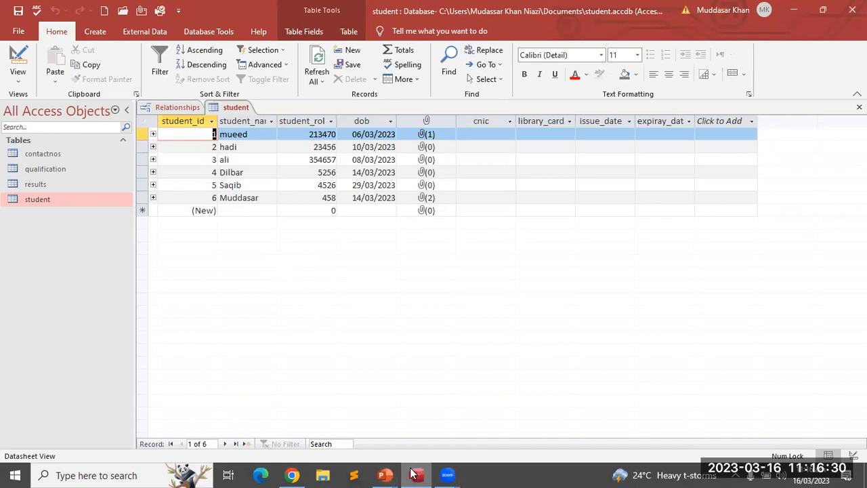
Scroll the textbook PDF in Chrome to page 17 on adding RESULTS records
click(292, 475)
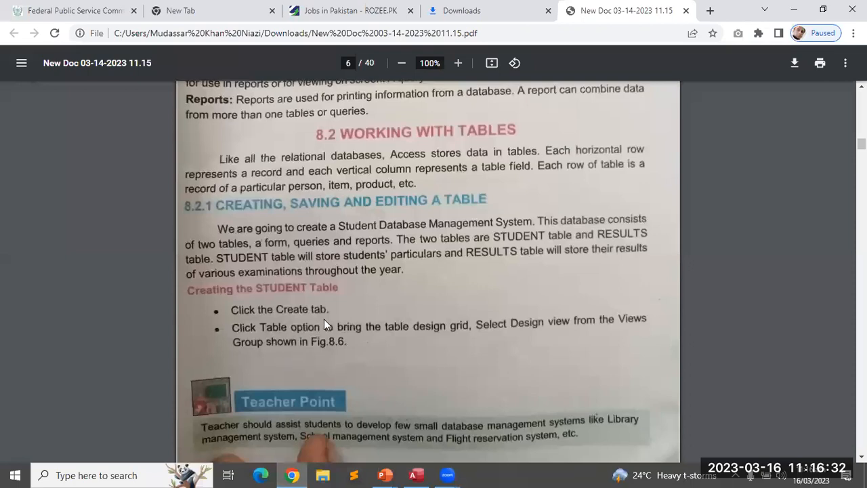
scroll(324, 319, down, 5)
scroll(324, 319, up, 4)
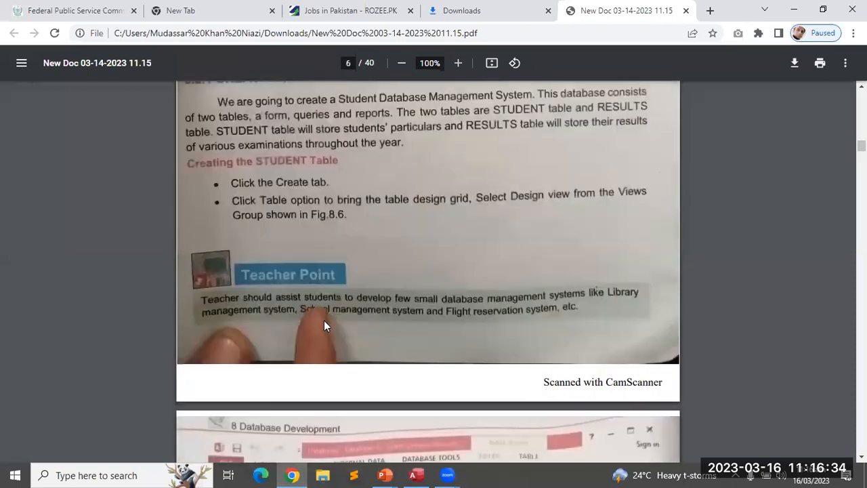
scroll(324, 321, up, 1)
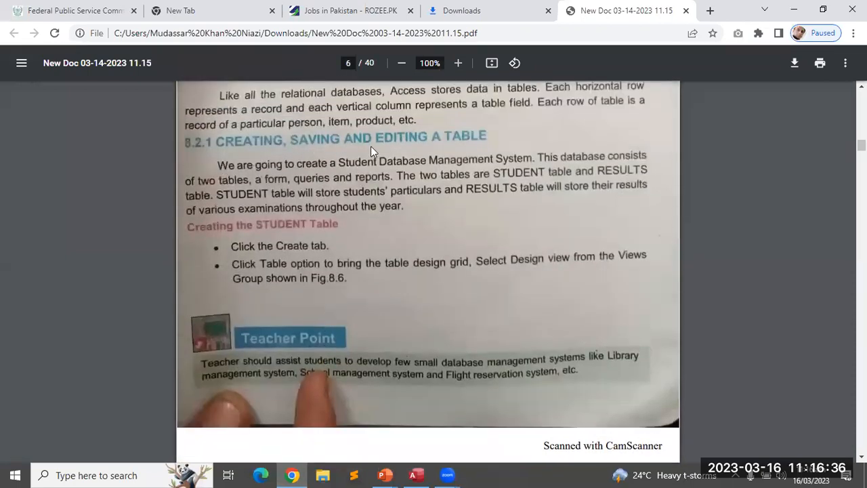
scroll(420, 287, down, 7)
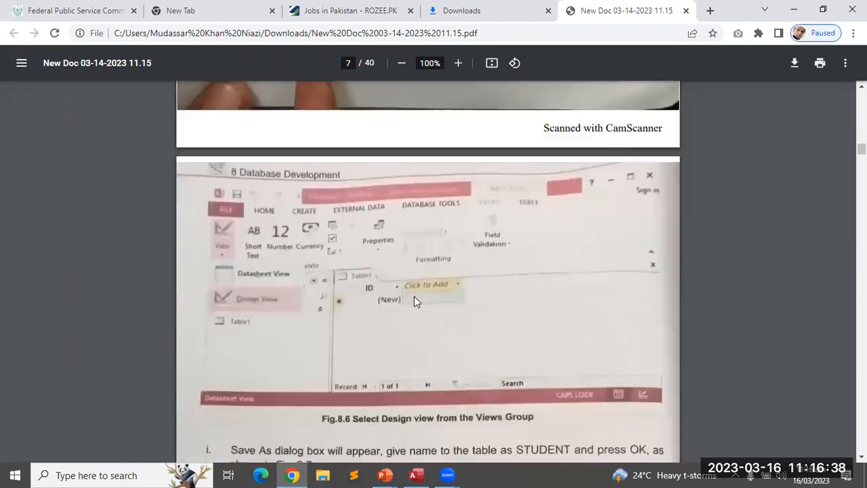
scroll(412, 300, down, 10)
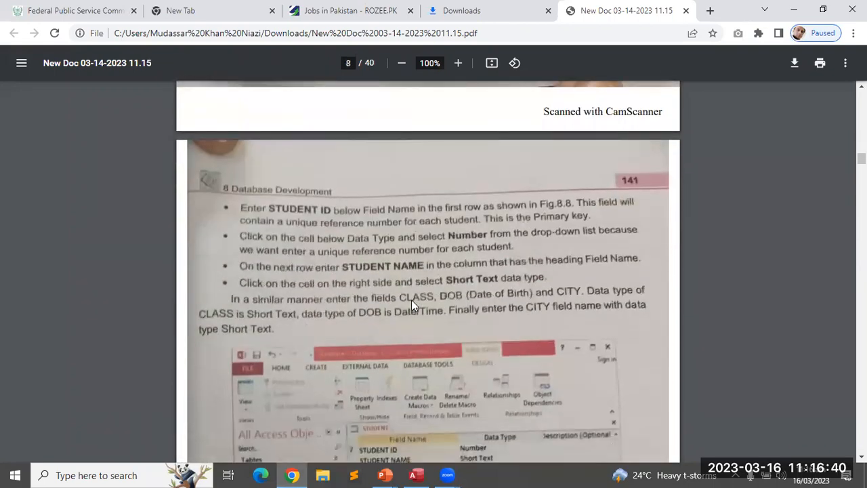
scroll(411, 299, down, 10)
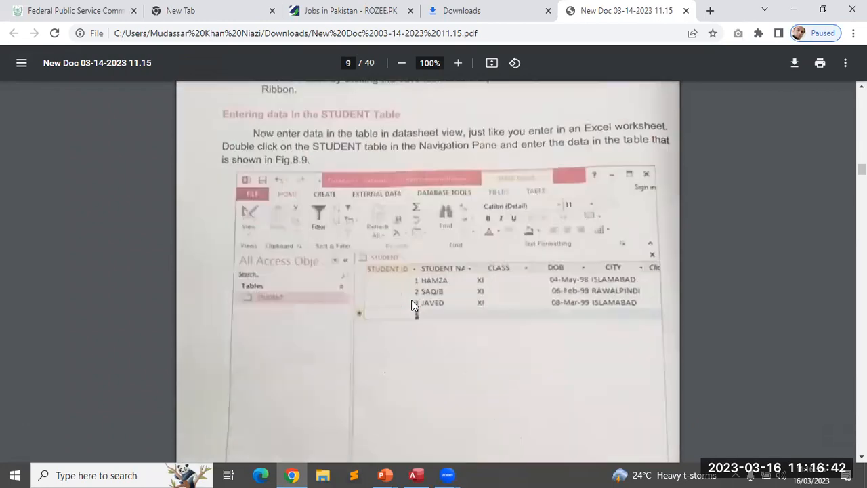
scroll(411, 300, down, 15)
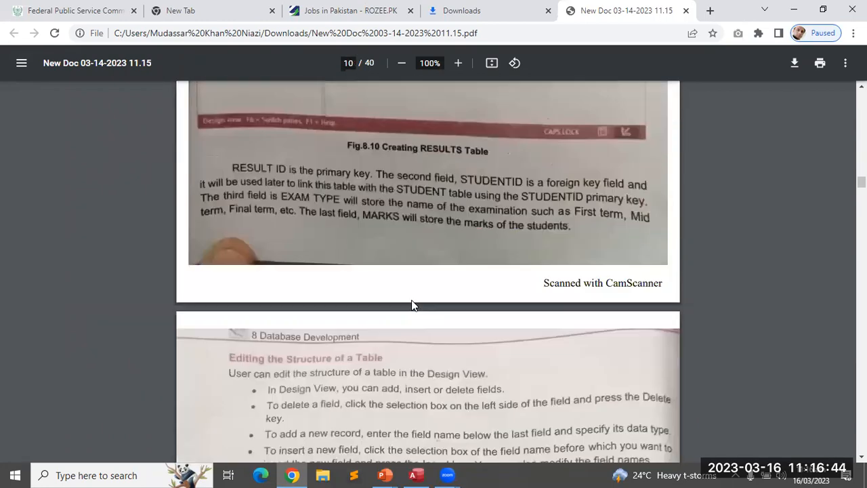
scroll(411, 299, down, 15)
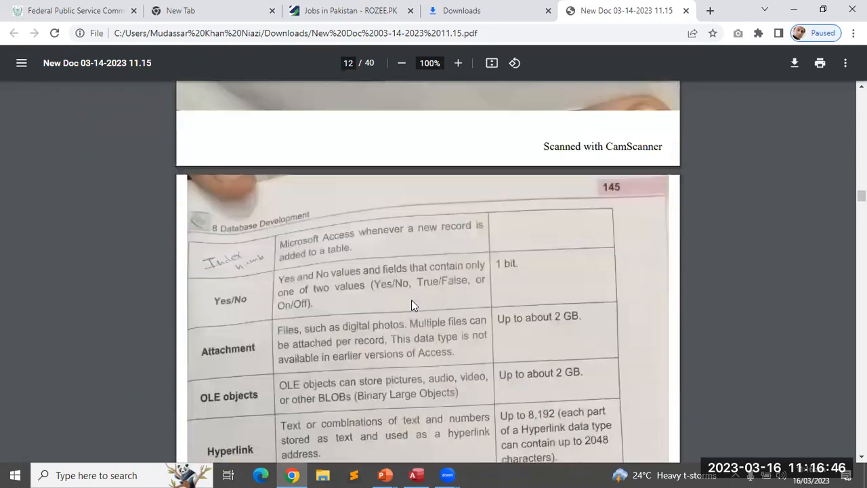
scroll(407, 307, down, 15)
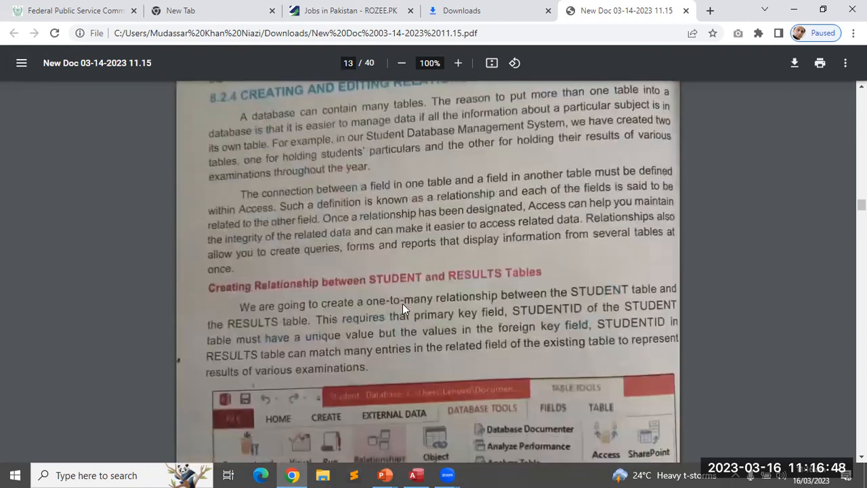
scroll(403, 308, up, 2)
scroll(402, 304, up, 2)
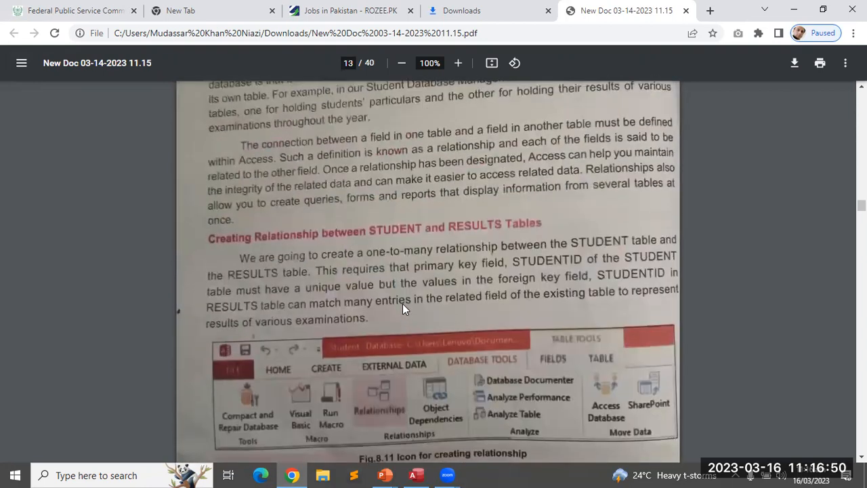
scroll(399, 298, down, 6)
scroll(399, 302, down, 10)
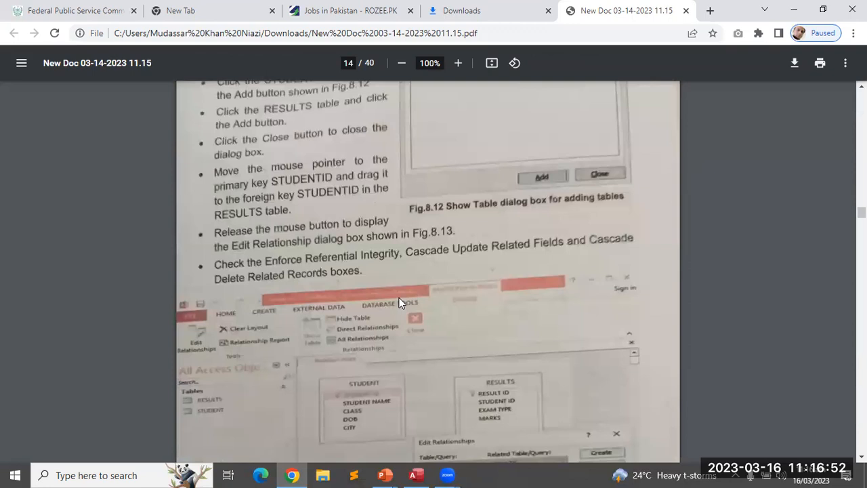
scroll(399, 302, down, 10)
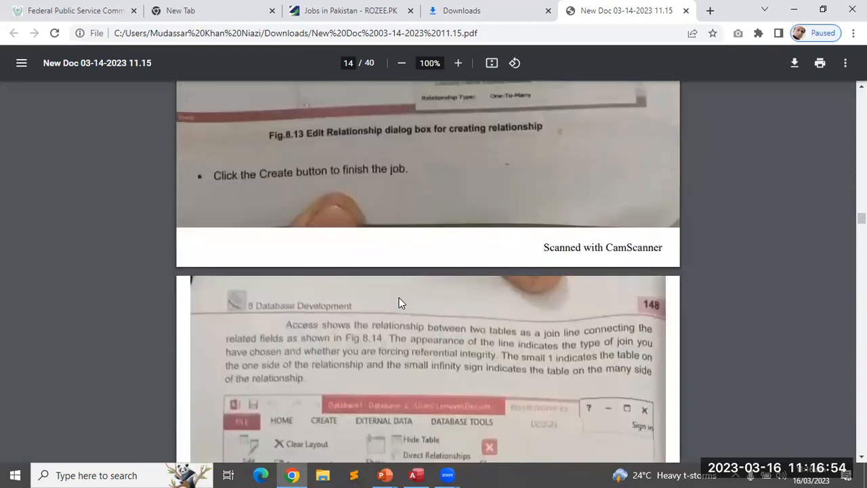
scroll(399, 297, down, 2)
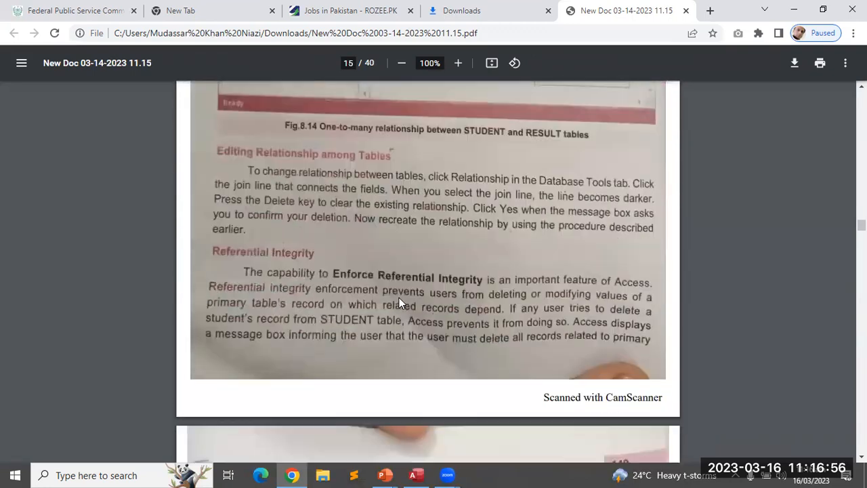
scroll(399, 302, up, 5)
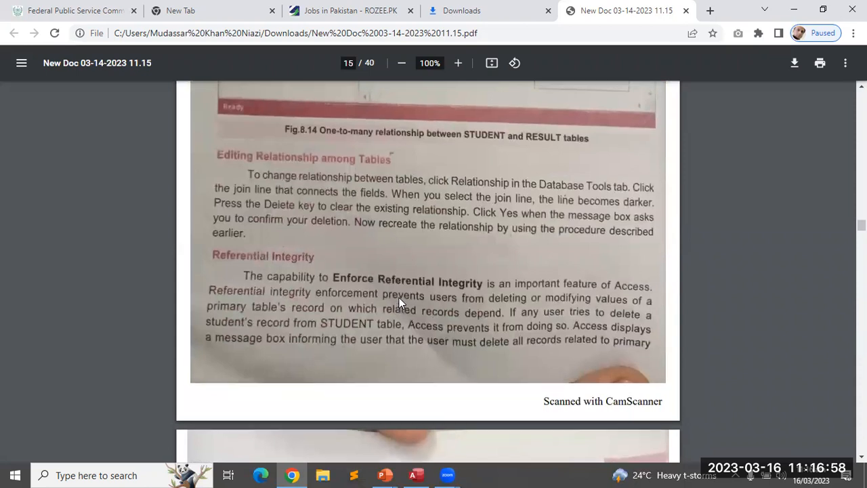
scroll(399, 297, up, 5)
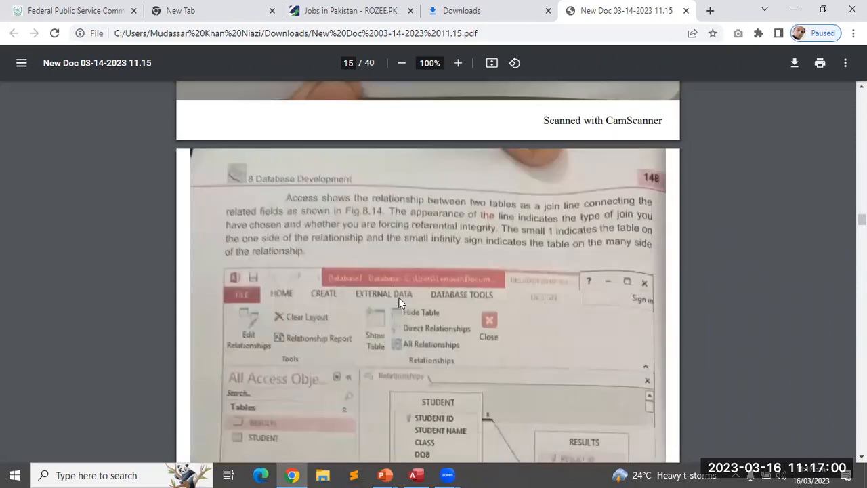
scroll(399, 297, down, 7)
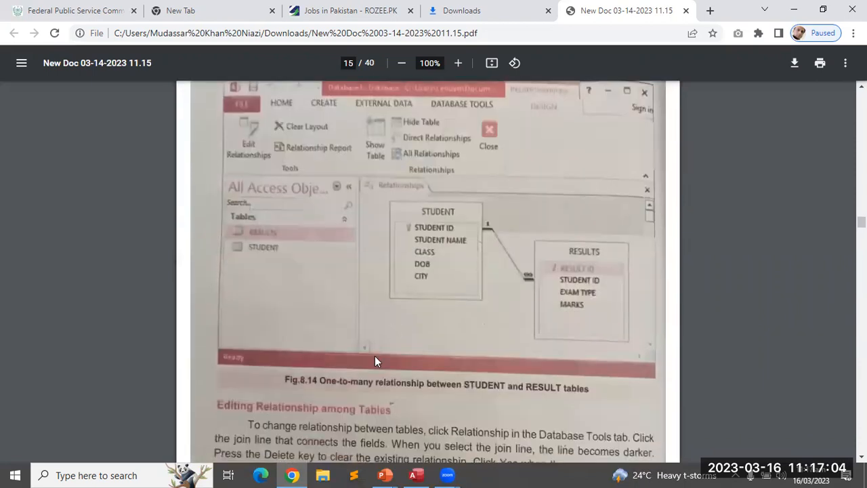
scroll(375, 363, down, 3)
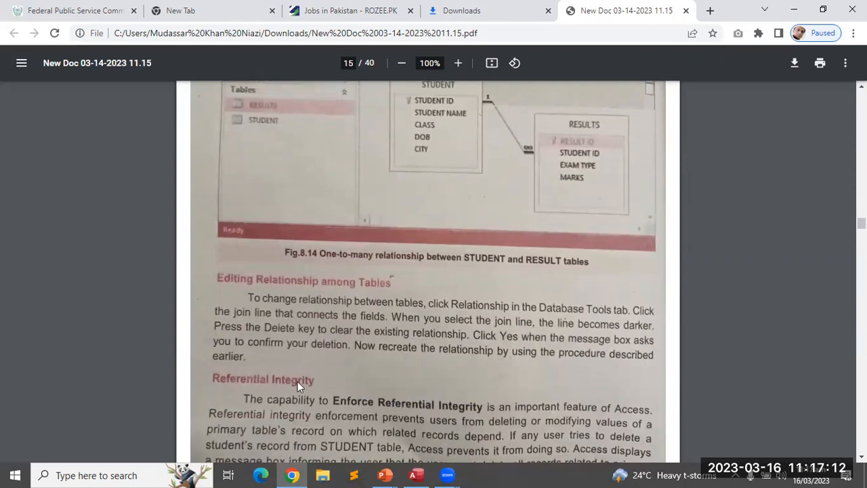
scroll(298, 381, down, 2)
scroll(298, 382, down, 3)
scroll(298, 382, down, 2)
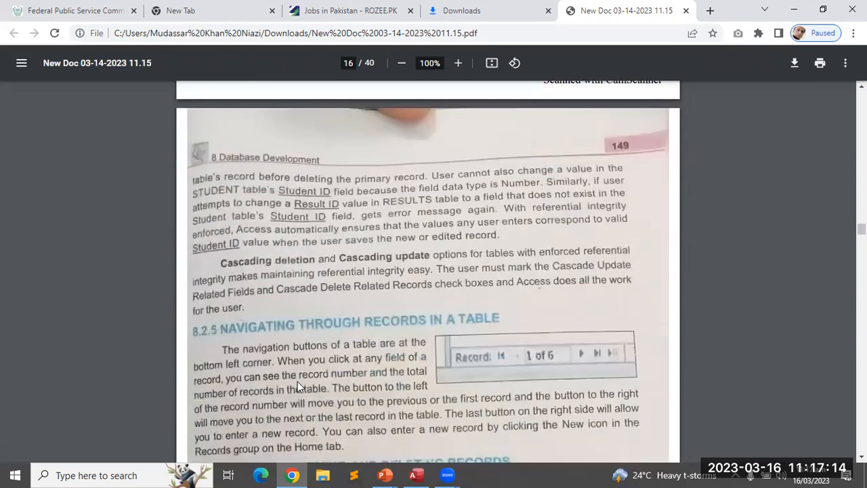
scroll(297, 382, down, 5)
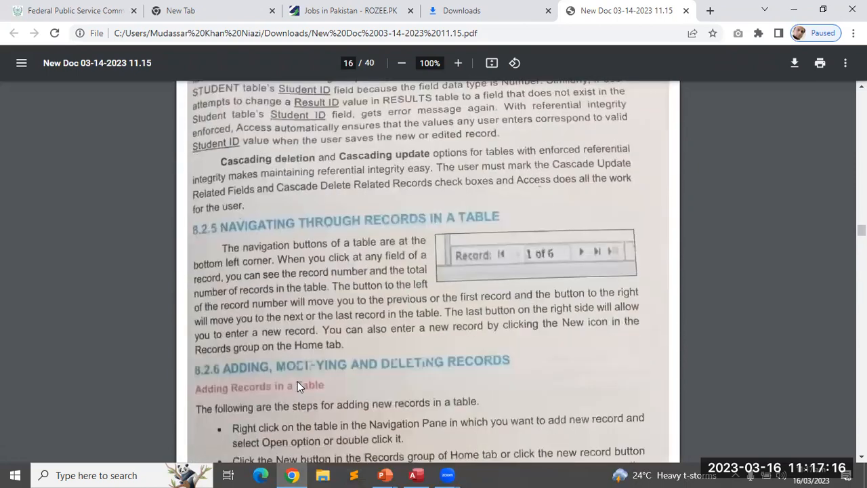
scroll(298, 381, down, 4)
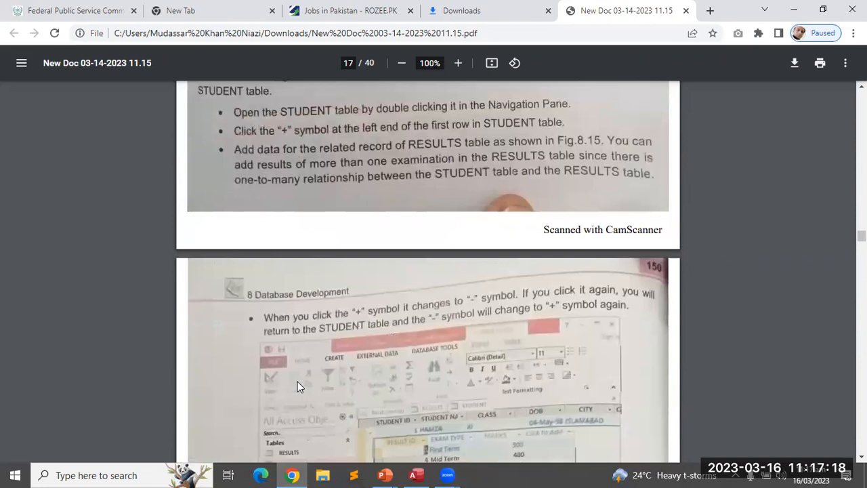
click(447, 475)
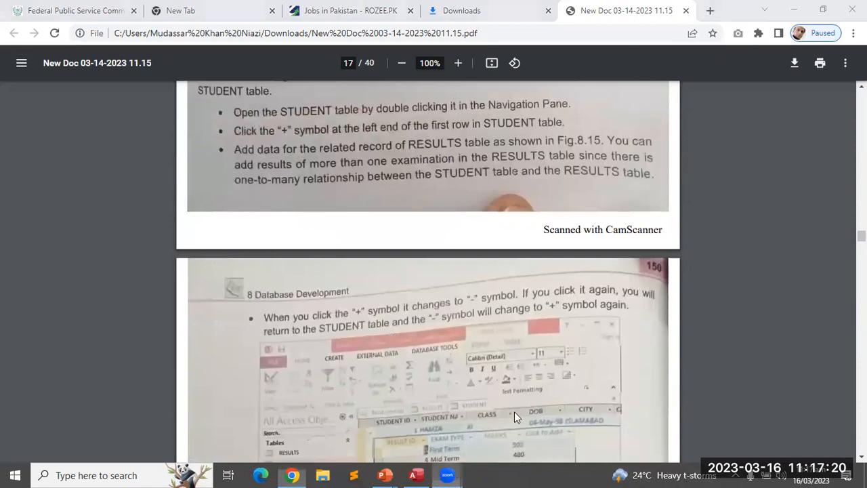